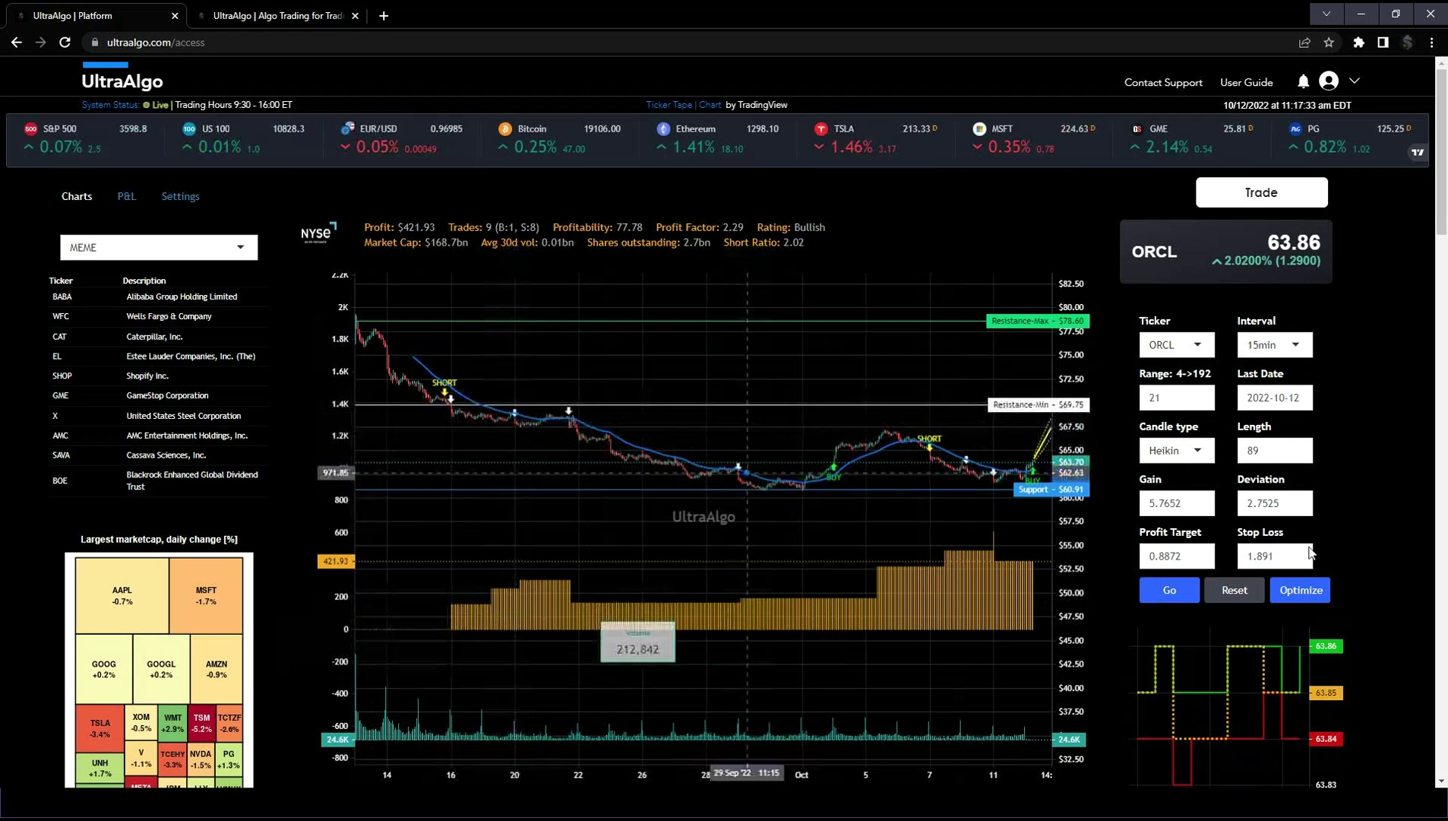
{"action": "scroll", "coordinate": [1400, 520], "scroll_direction": "down", "scroll_amount": 1}
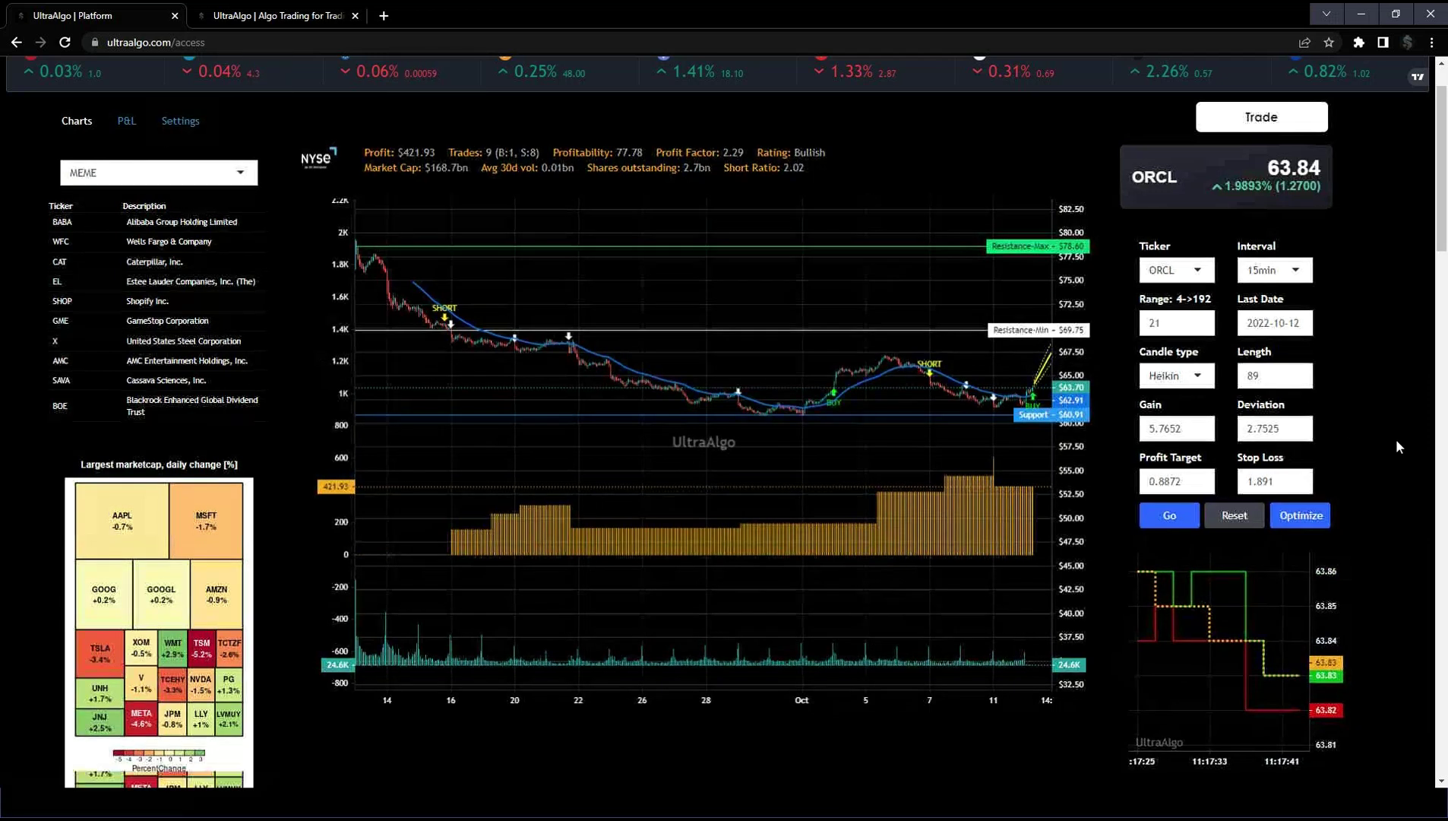
{"action": "scroll", "coordinate": [1396, 437], "scroll_direction": "up", "scroll_amount": 1}
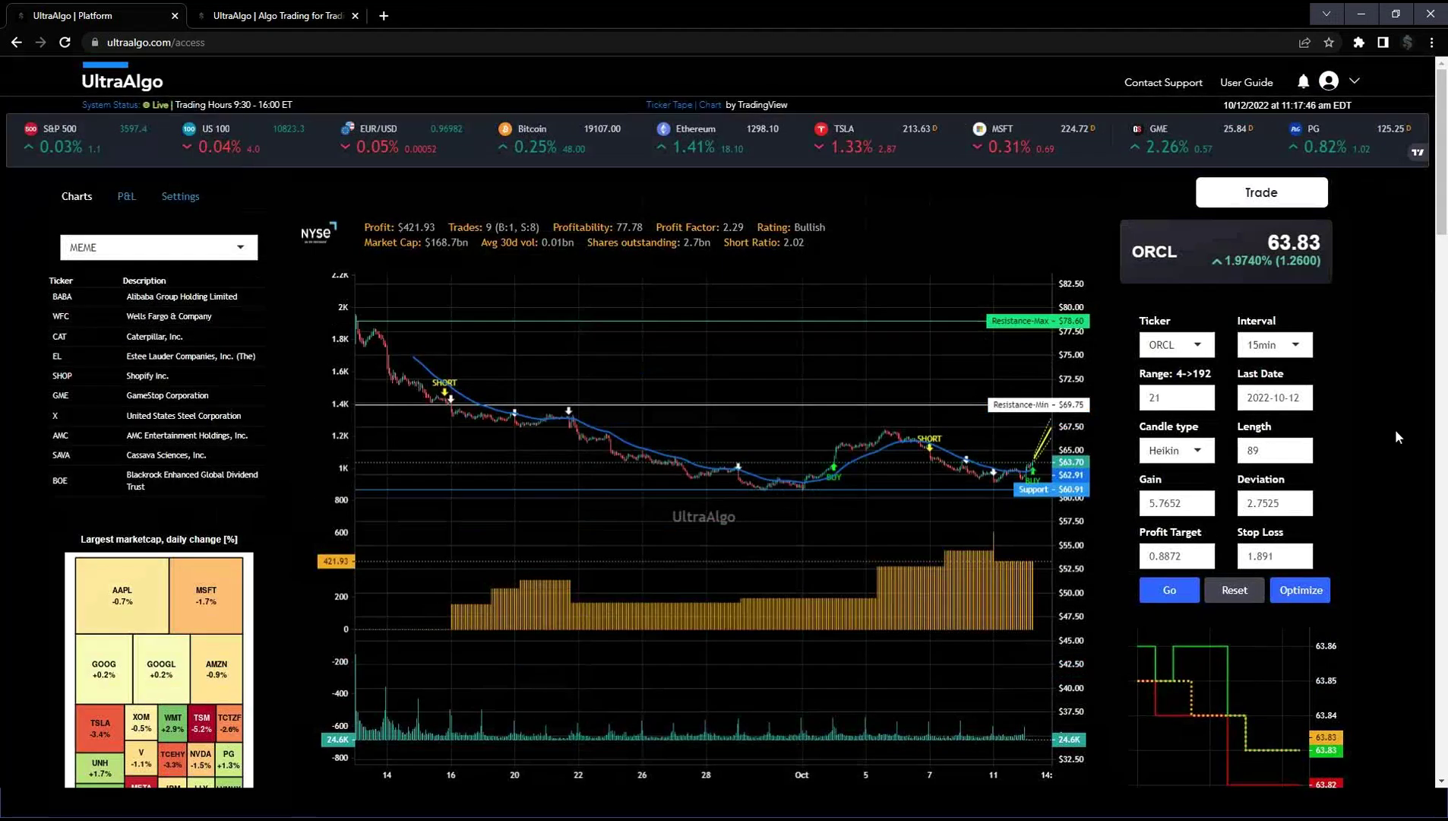
{"action": "left_click", "coordinate": [241, 248]}
{"action": "scroll", "coordinate": [184, 315], "scroll_direction": "down", "scroll_amount": 3}
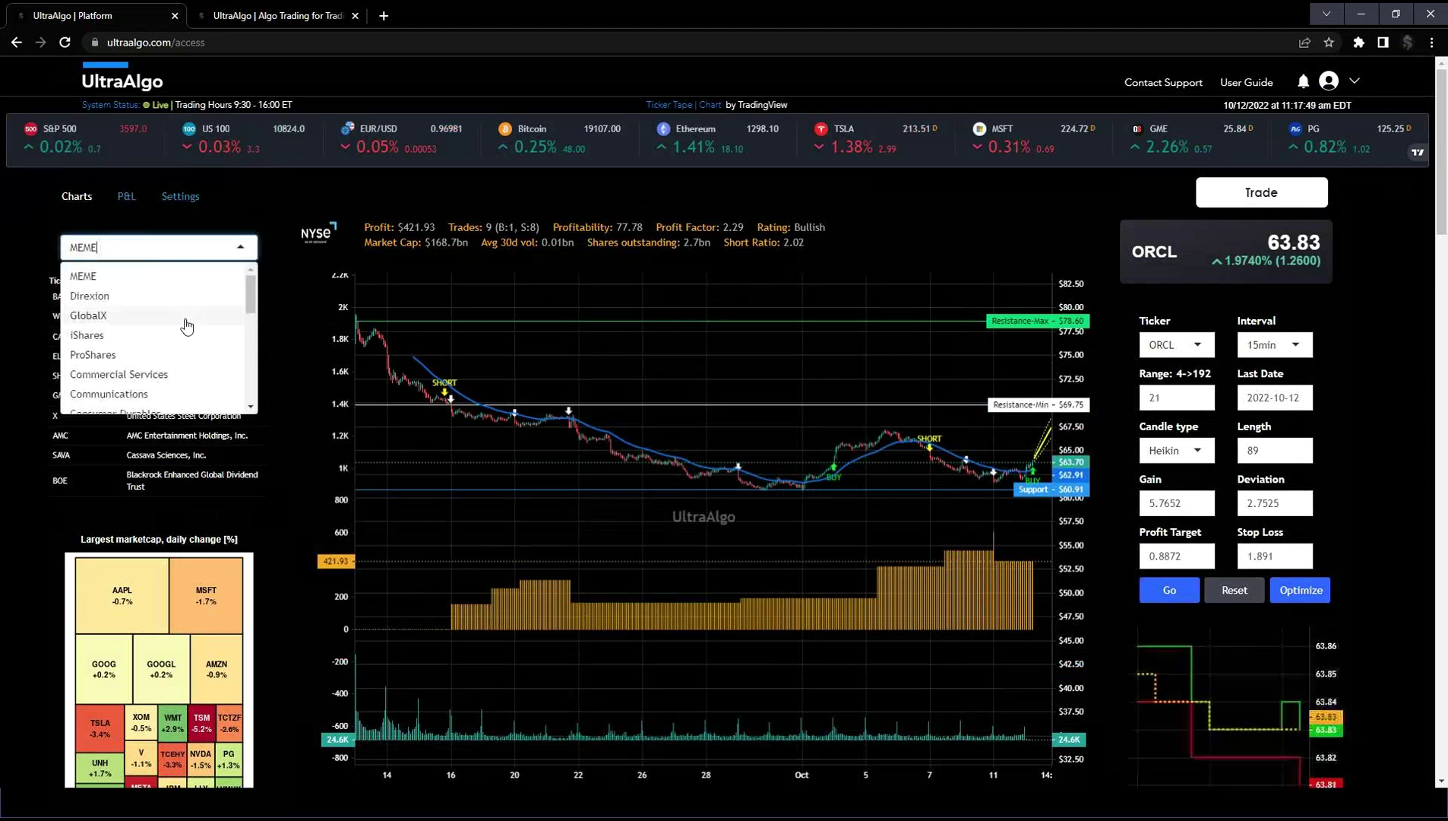
{"action": "scroll", "coordinate": [184, 315], "scroll_direction": "up", "scroll_amount": 3}
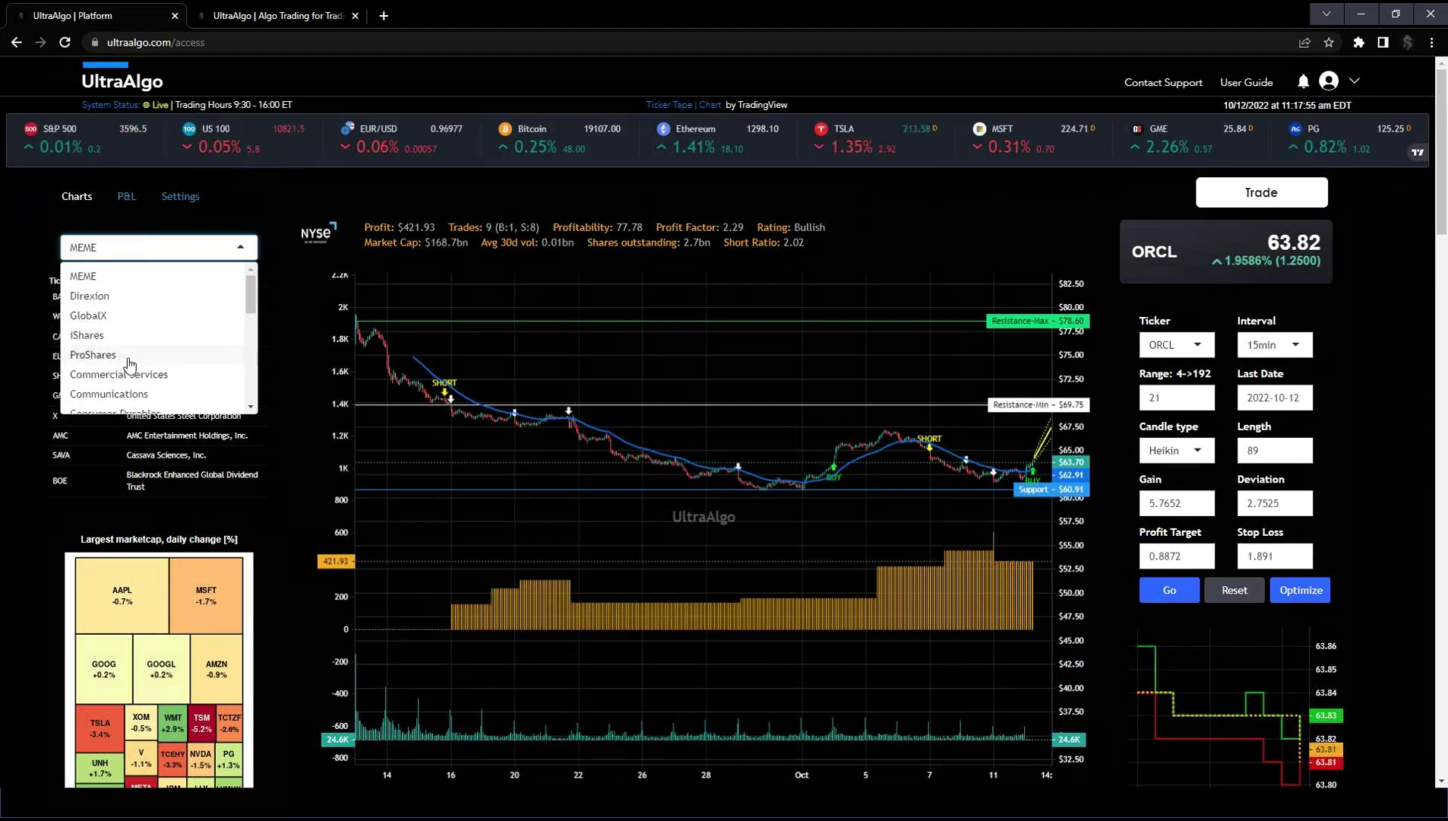
{"action": "scroll", "coordinate": [127, 362], "scroll_direction": "down", "scroll_amount": 1}
{"action": "scroll", "coordinate": [127, 361], "scroll_direction": "down", "scroll_amount": 5}
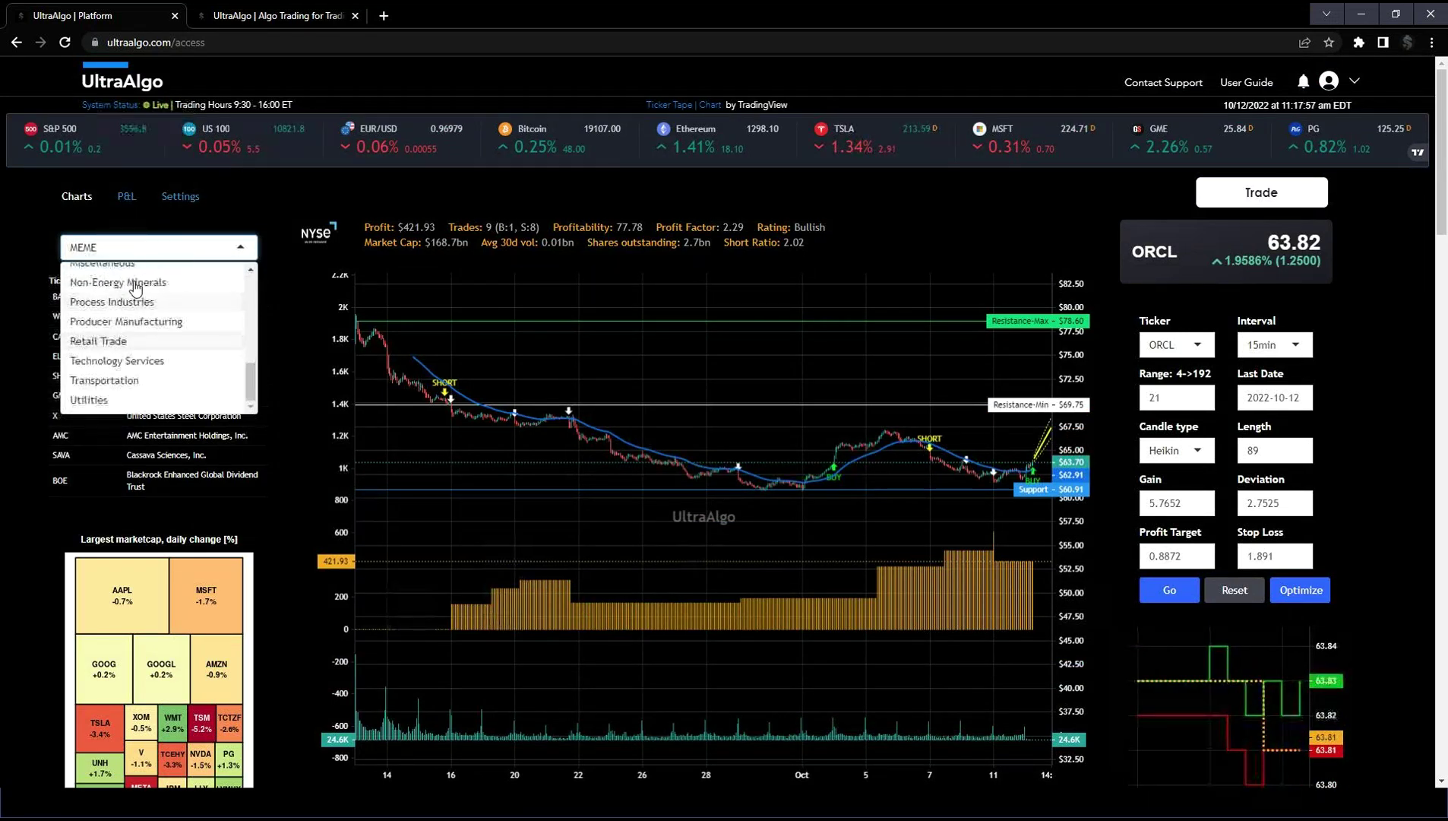
{"action": "left_click", "coordinate": [303, 475]}
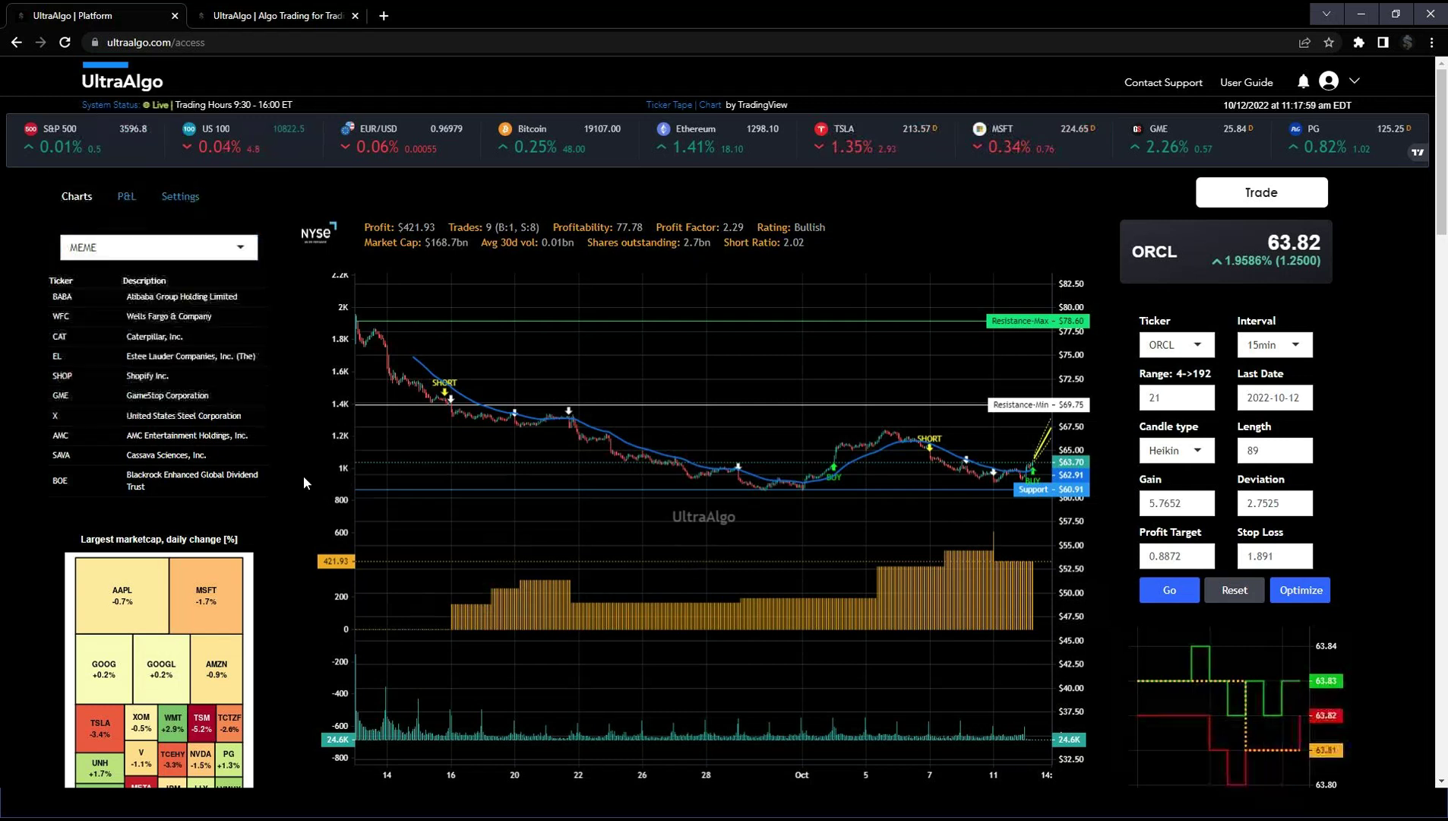
Step: Scroll the ORCL page down and back up to examine mid-to-late September price action
{"action": "scroll", "coordinate": [290, 473], "scroll_direction": "down", "scroll_amount": 2}
{"action": "scroll", "coordinate": [288, 471], "scroll_direction": "up", "scroll_amount": 2}
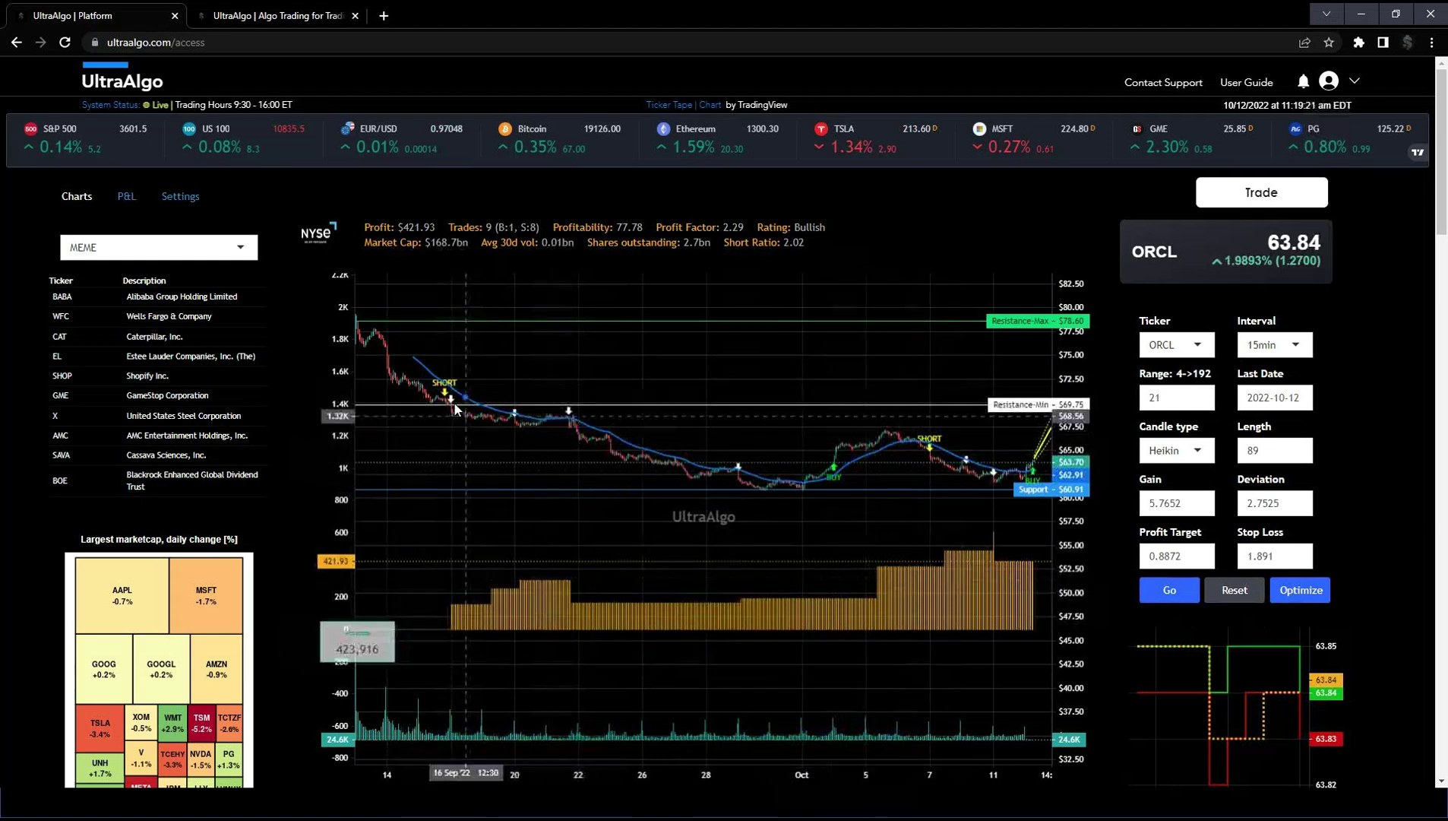
Step: Pan and zoom the ORCL chart from later September into early October to inspect buy and short signals
{"action": "scroll", "coordinate": [451, 408], "scroll_direction": "up", "scroll_amount": 5}
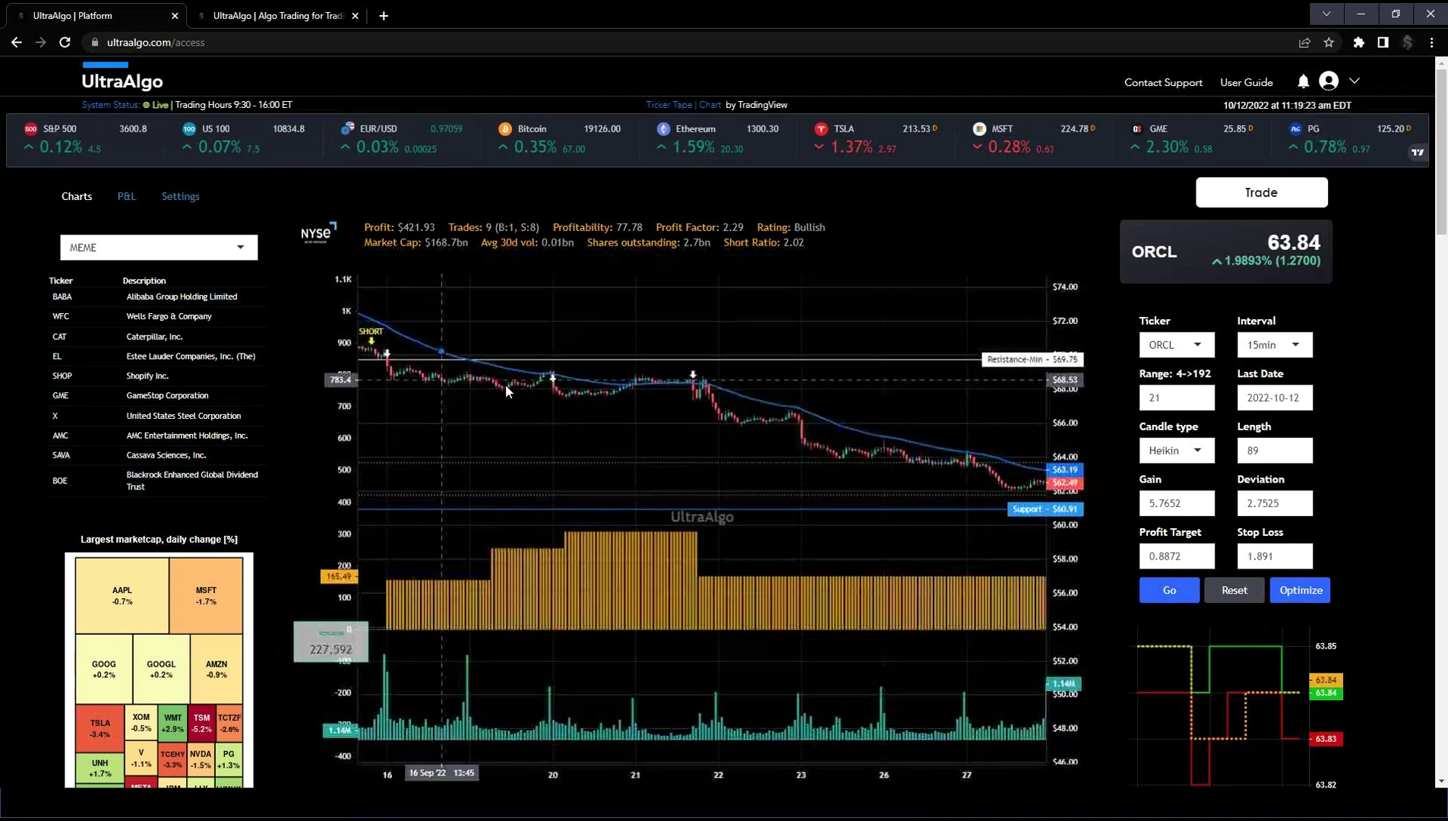
{"action": "left_click_drag", "start_coordinate": [569, 393], "coordinate": [450, 380]}
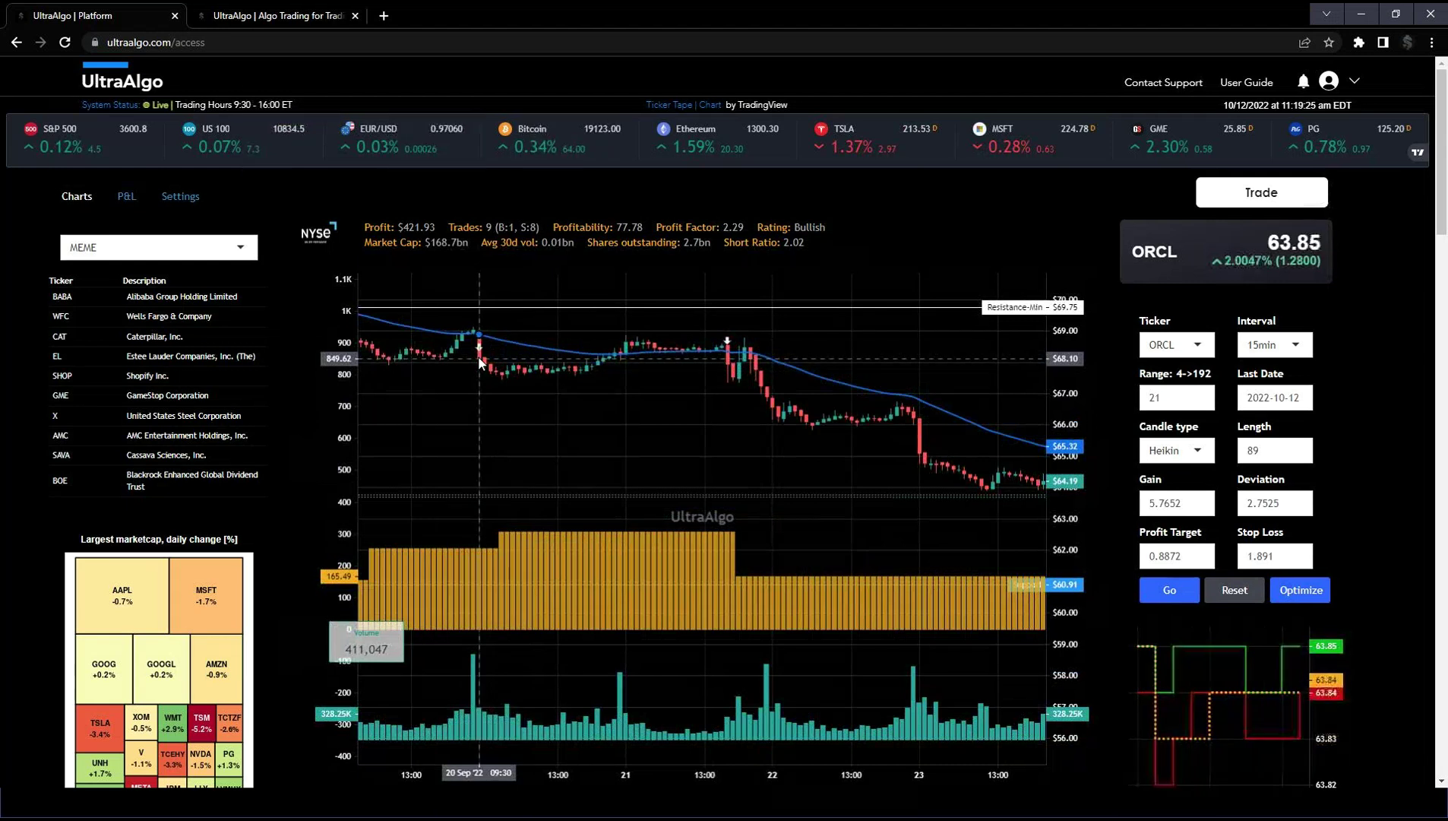
{"action": "scroll", "coordinate": [532, 376], "scroll_direction": "down", "scroll_amount": 5}
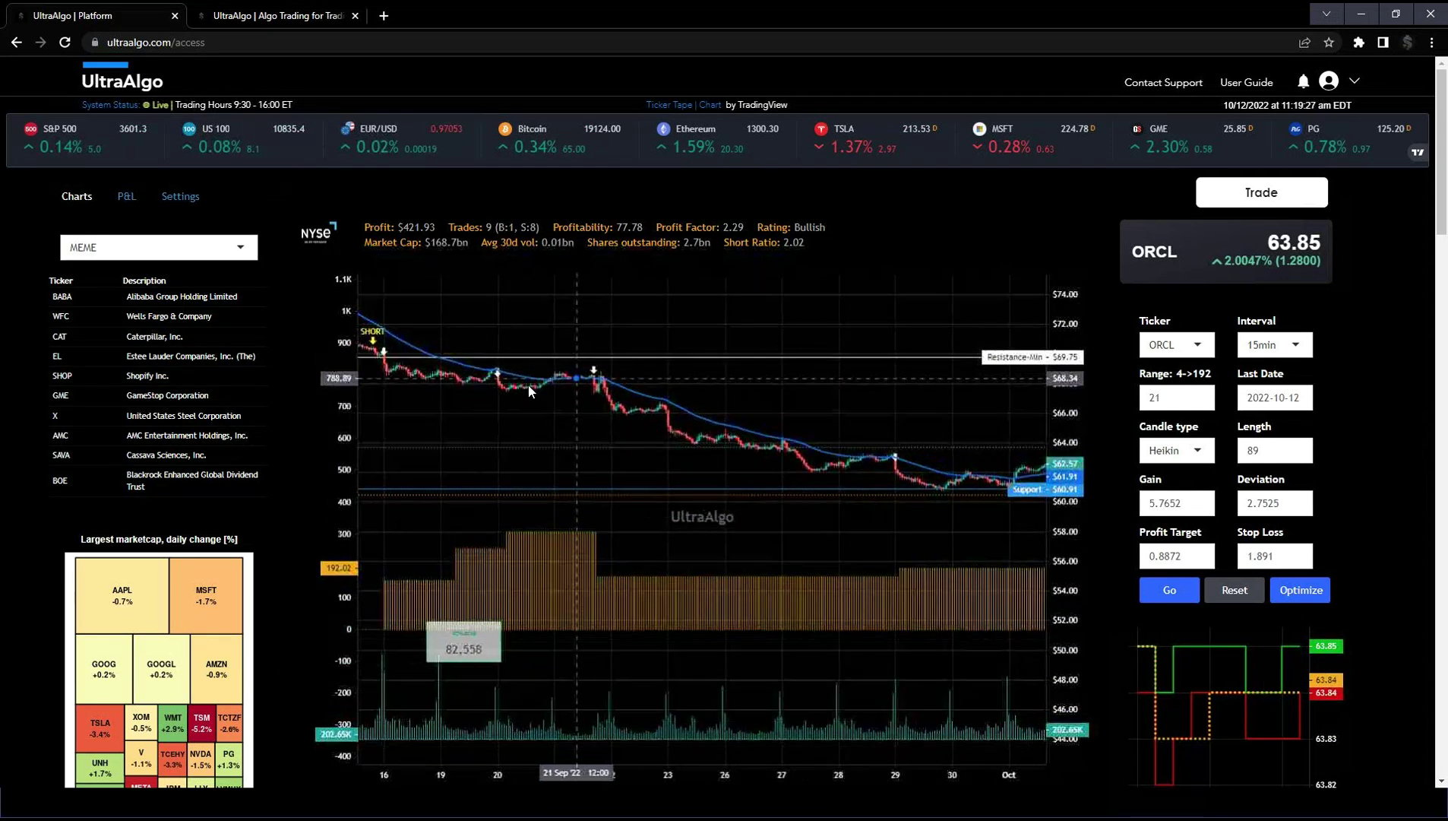
{"action": "left_click_drag", "start_coordinate": [903, 505], "coordinate": [712, 486]}
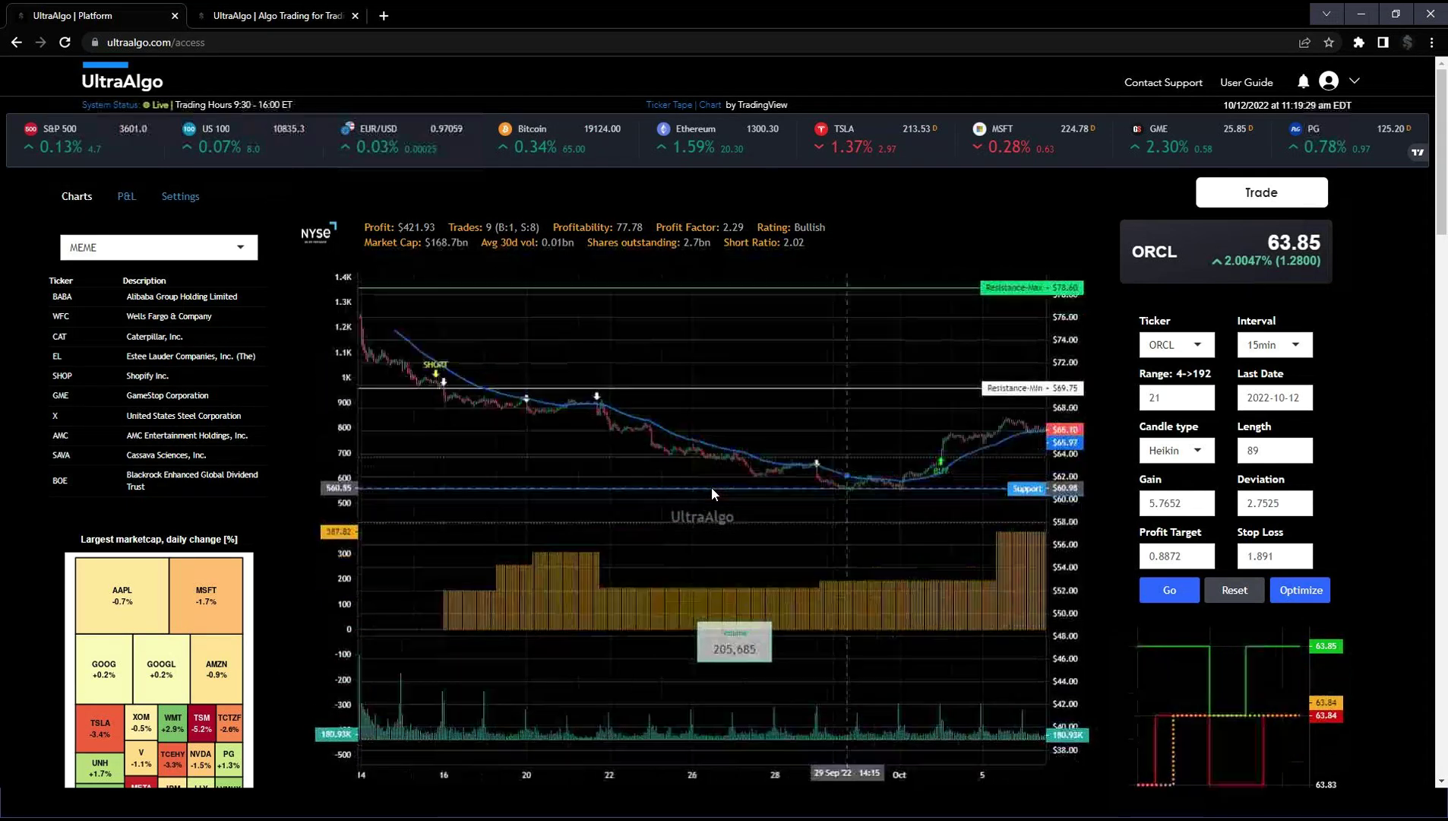
{"action": "scroll", "coordinate": [857, 451], "scroll_direction": "down", "scroll_amount": 3}
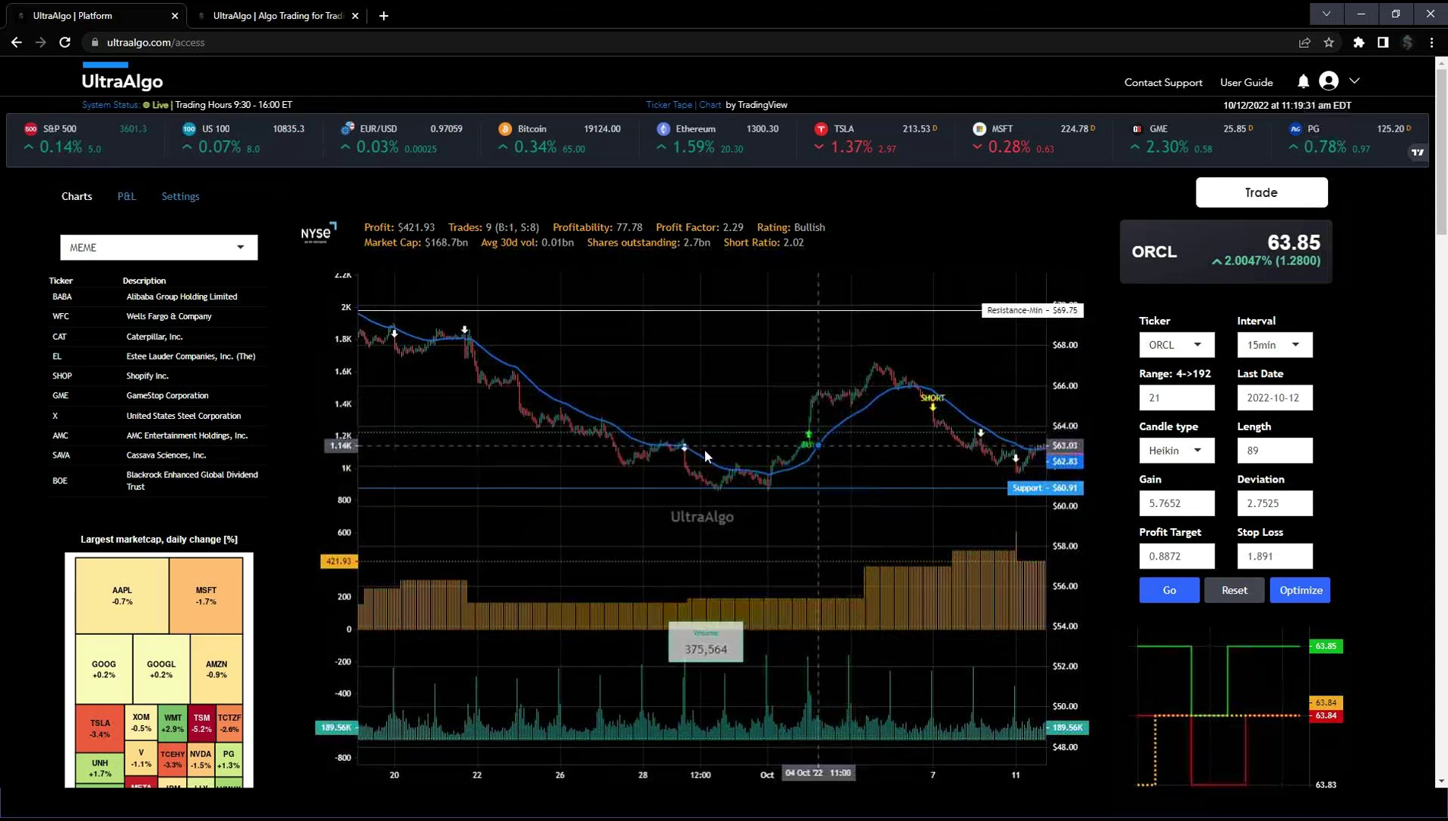
{"action": "left_click_drag", "start_coordinate": [879, 441], "coordinate": [678, 436]}
{"action": "scroll", "coordinate": [679, 435], "scroll_direction": "down", "scroll_amount": 2}
{"action": "scroll", "coordinate": [696, 437], "scroll_direction": "down", "scroll_amount": 3}
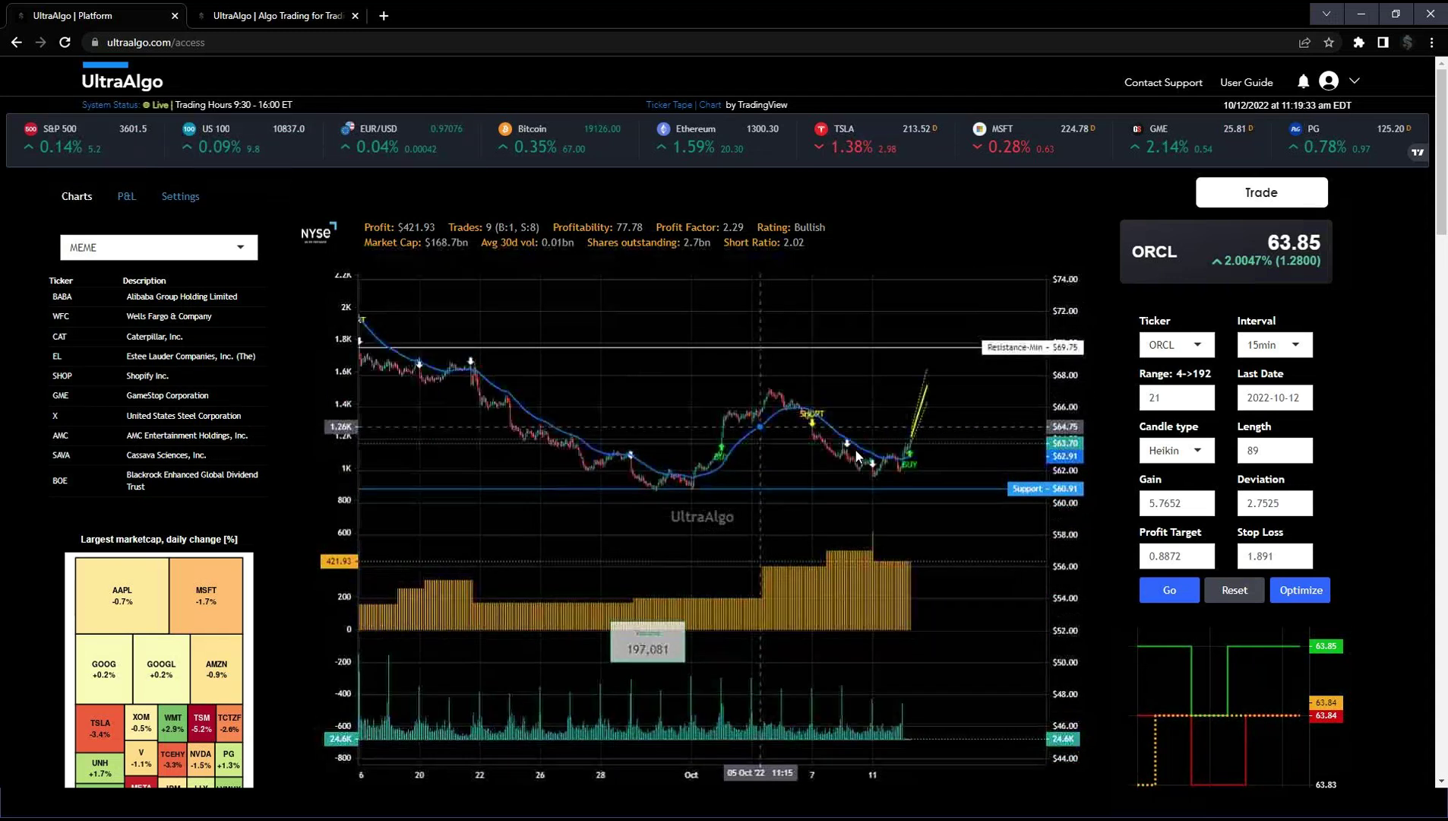
{"action": "scroll", "coordinate": [650, 436], "scroll_direction": "up", "scroll_amount": 1}
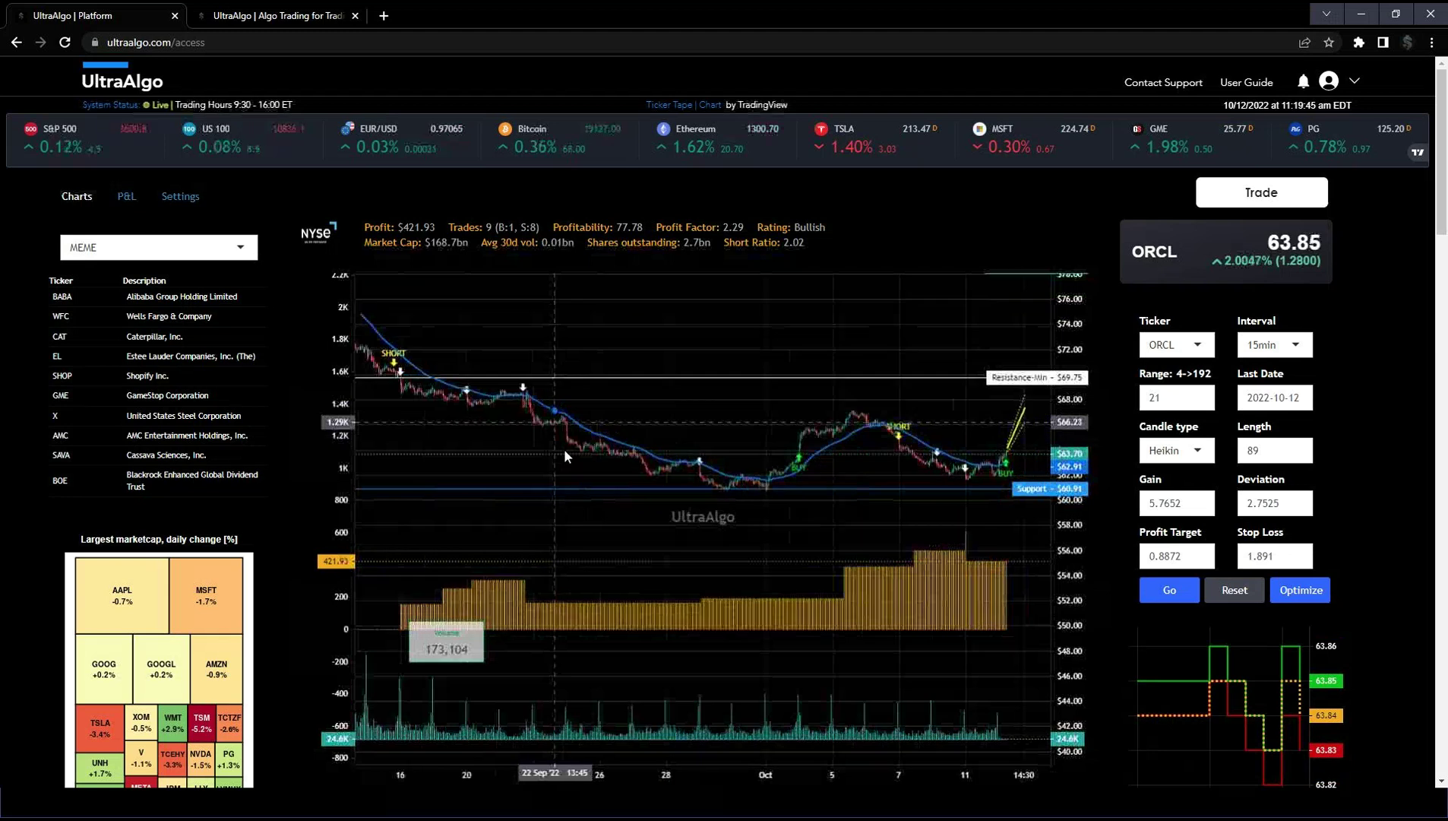
{"action": "scroll", "coordinate": [563, 449], "scroll_direction": "down", "scroll_amount": 2}
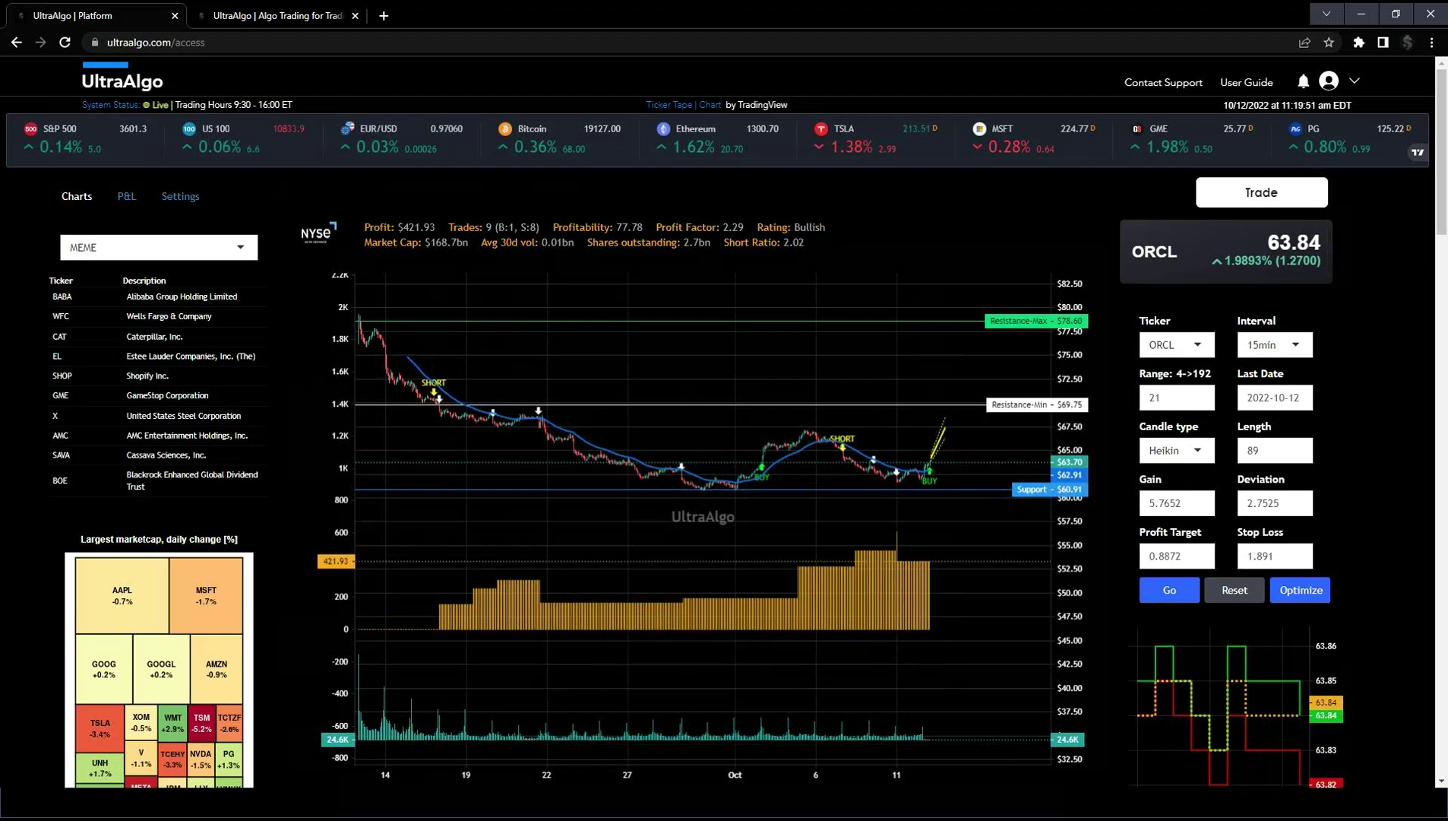
{"action": "left_click_drag", "start_coordinate": [526, 350], "coordinate": [610, 347]}
{"action": "scroll", "coordinate": [610, 346], "scroll_direction": "up", "scroll_amount": 3}
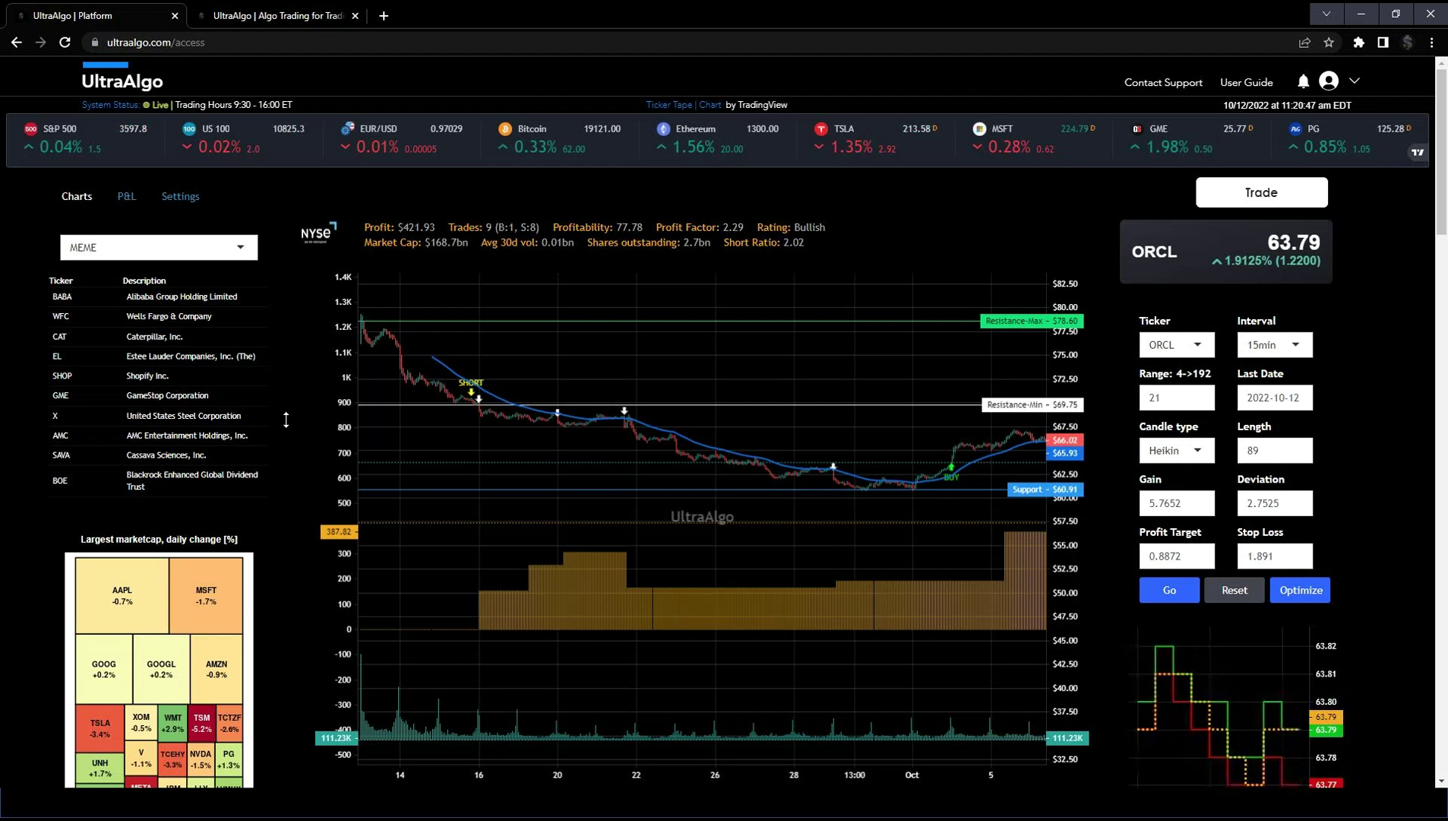
Step: Zoom the ORCL chart out to the full September-October range while Optimize runs
{"action": "scroll", "coordinate": [730, 484], "scroll_direction": "down", "scroll_amount": 3}
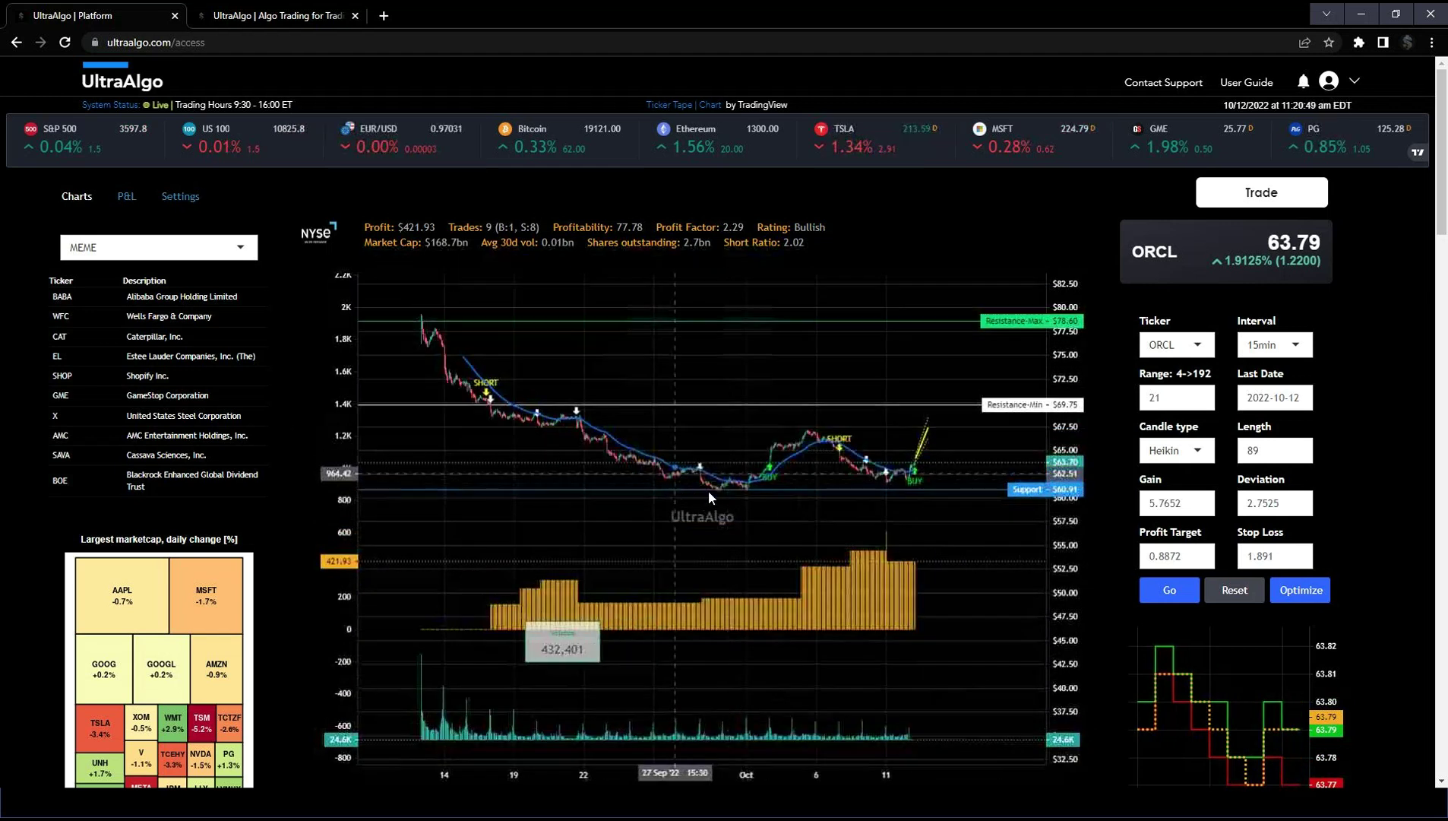
{"action": "scroll", "coordinate": [761, 496], "scroll_direction": "up", "scroll_amount": 3}
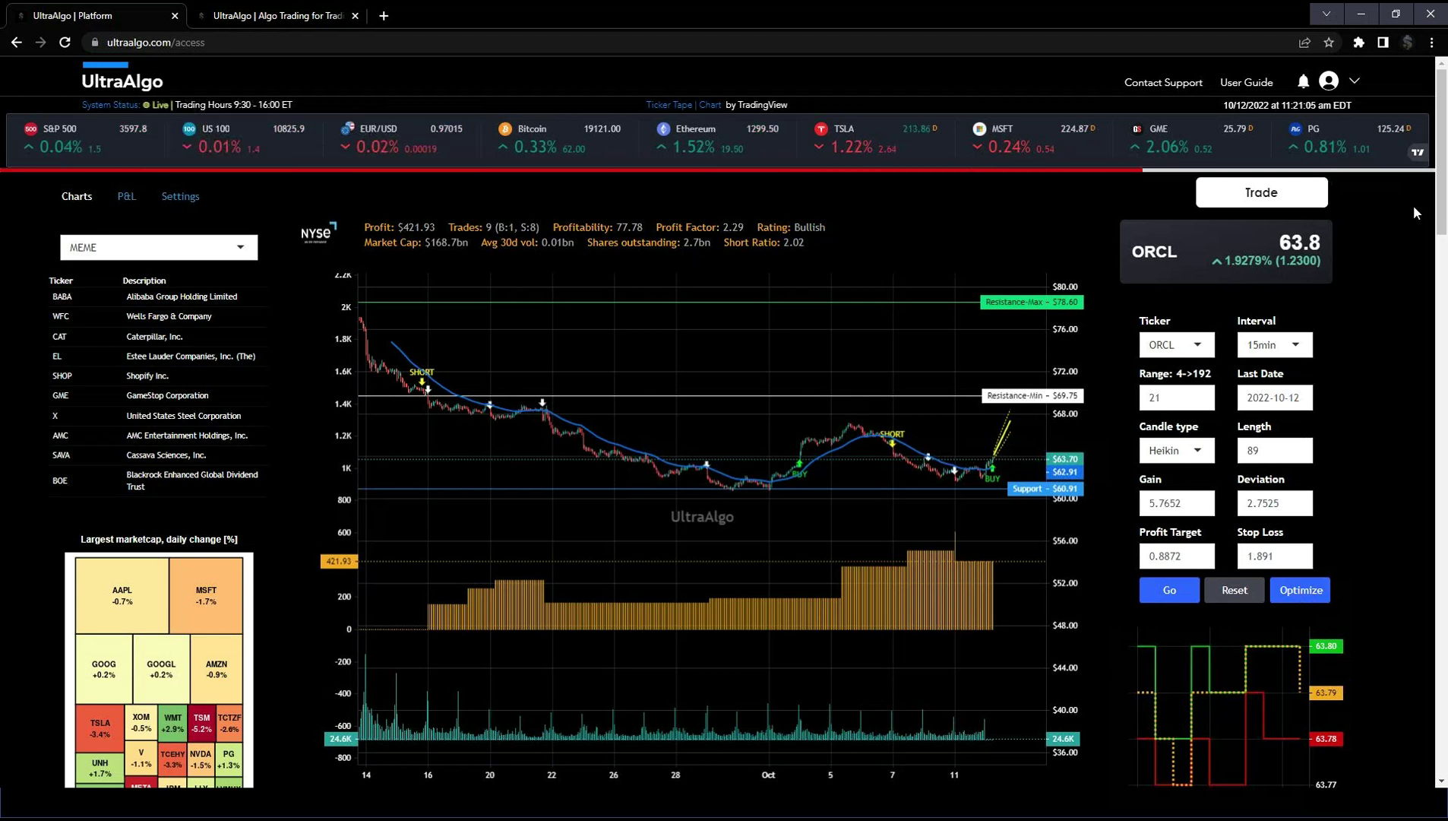
Step: Apply the optimization results (gain 6.3333, deviation 1) to the ORCL chart
{"action": "scroll", "coordinate": [1411, 209], "scroll_direction": "down", "scroll_amount": 6}
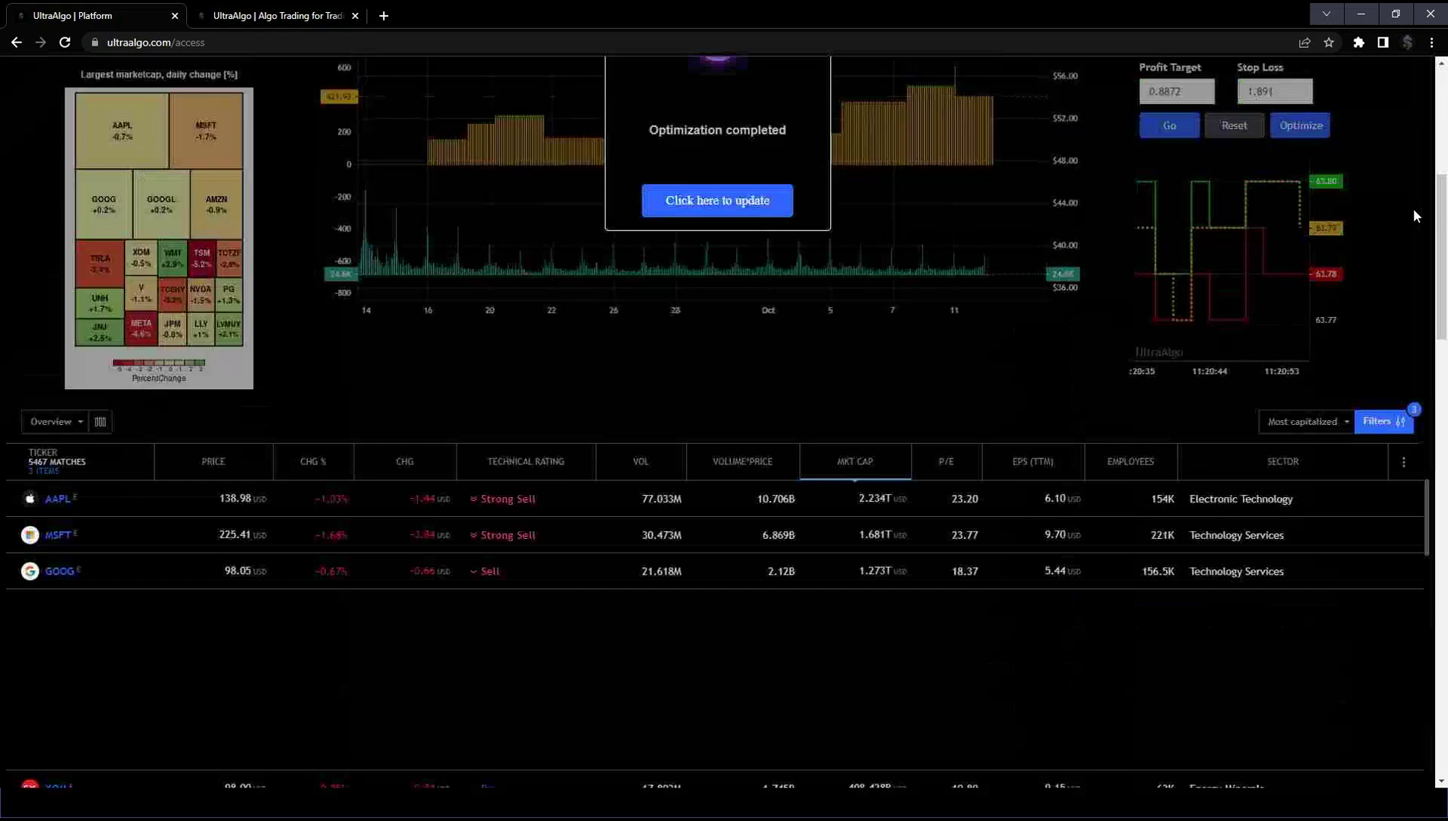
{"action": "scroll", "coordinate": [1101, 409], "scroll_direction": "up", "scroll_amount": 6}
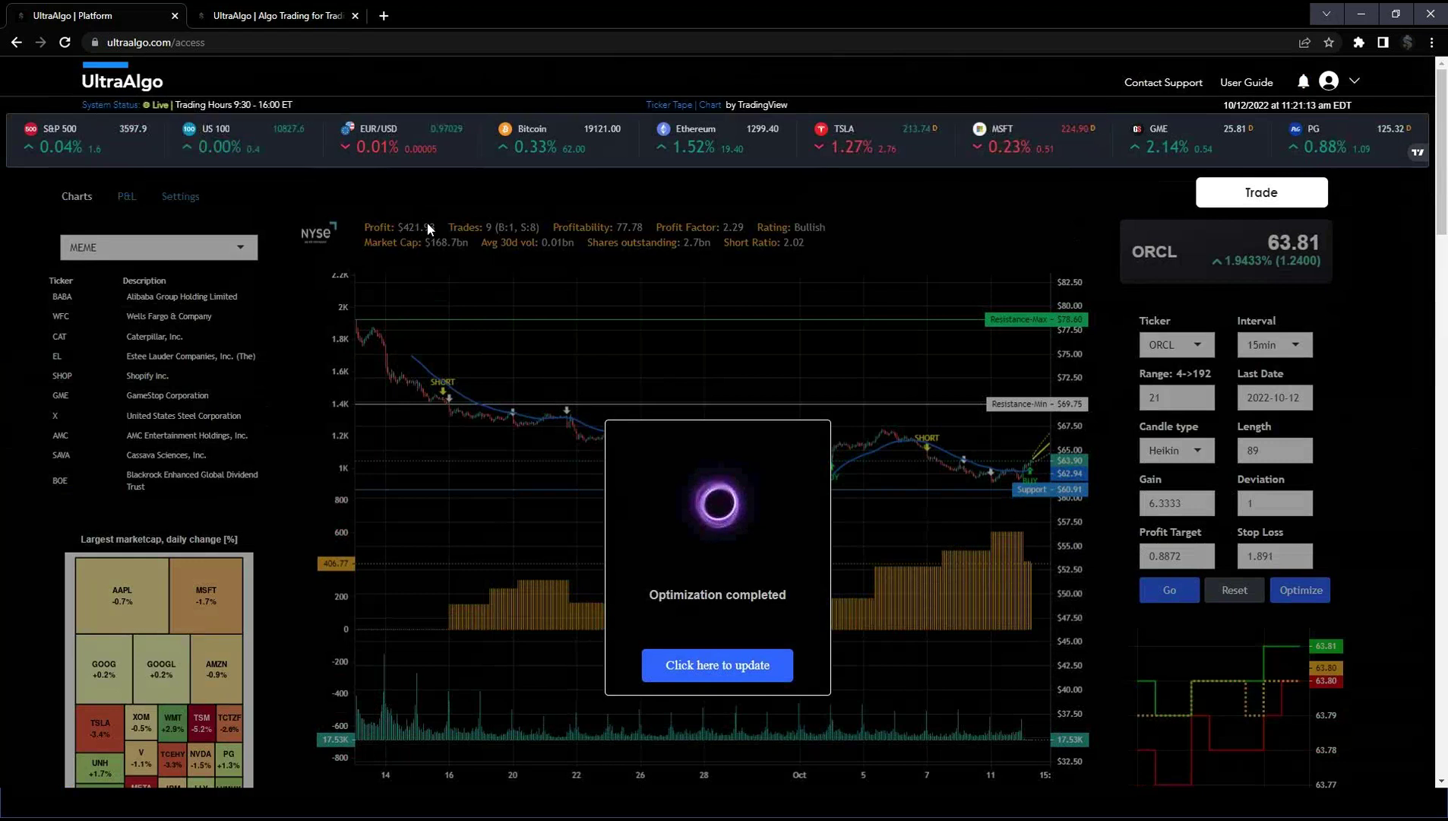
{"action": "left_click", "coordinate": [718, 679]}
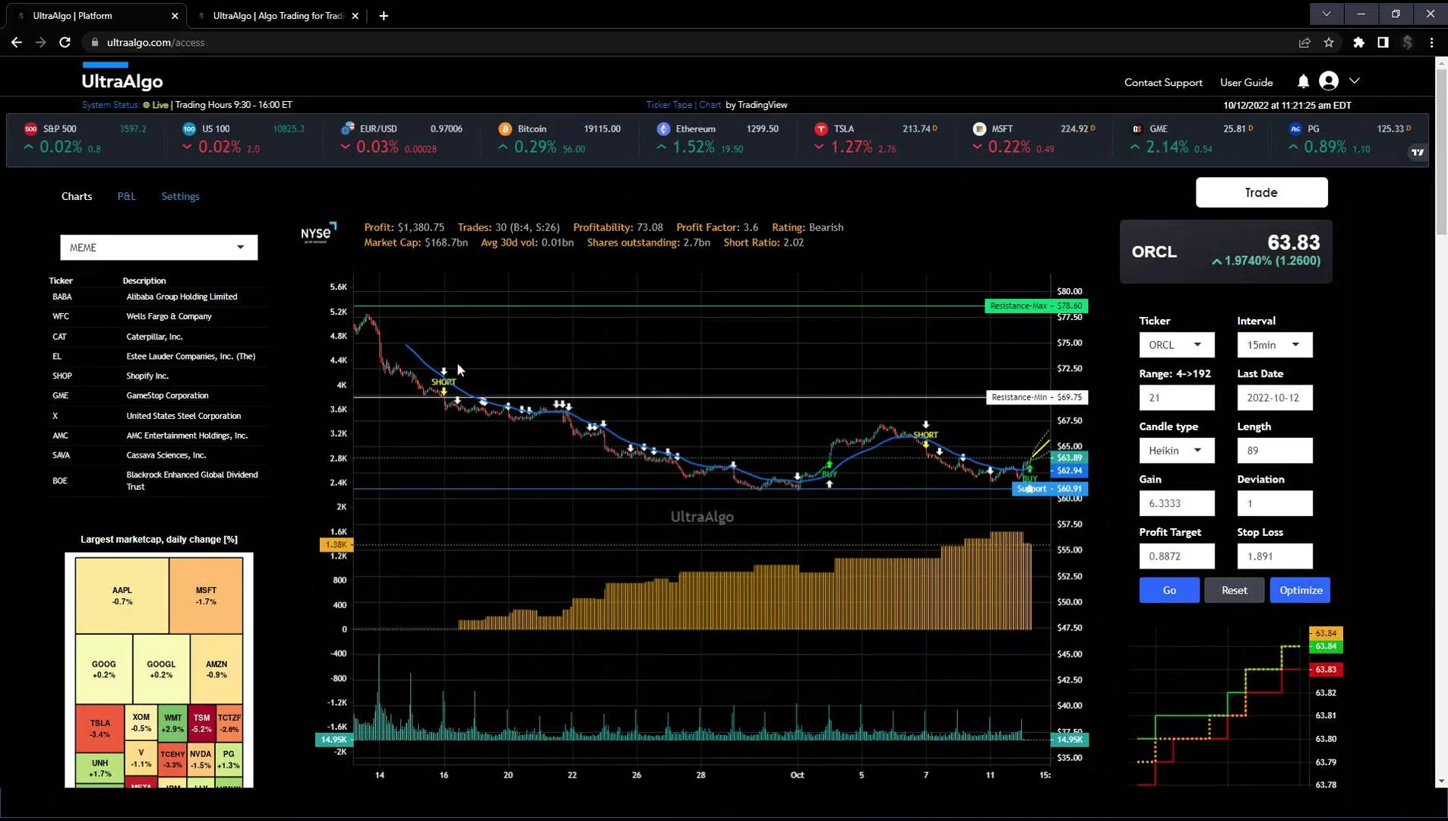
Step: Pan and zoom the ORCL time axis across several weeks, leaving space after the latest candle
{"action": "left_click_drag", "start_coordinate": [458, 362], "coordinate": [544, 355]}
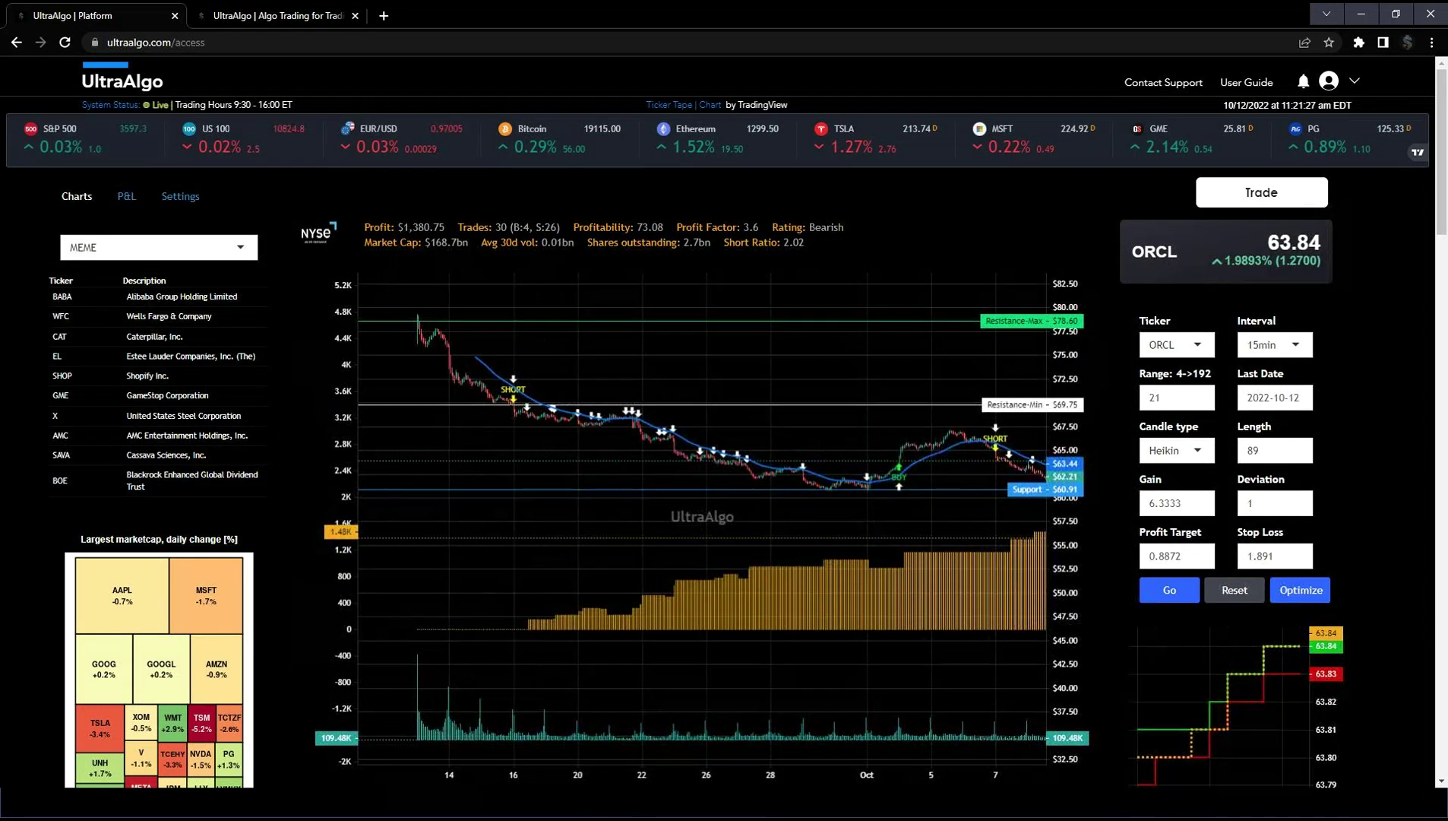
{"action": "scroll", "coordinate": [467, 393], "scroll_direction": "up", "scroll_amount": 2}
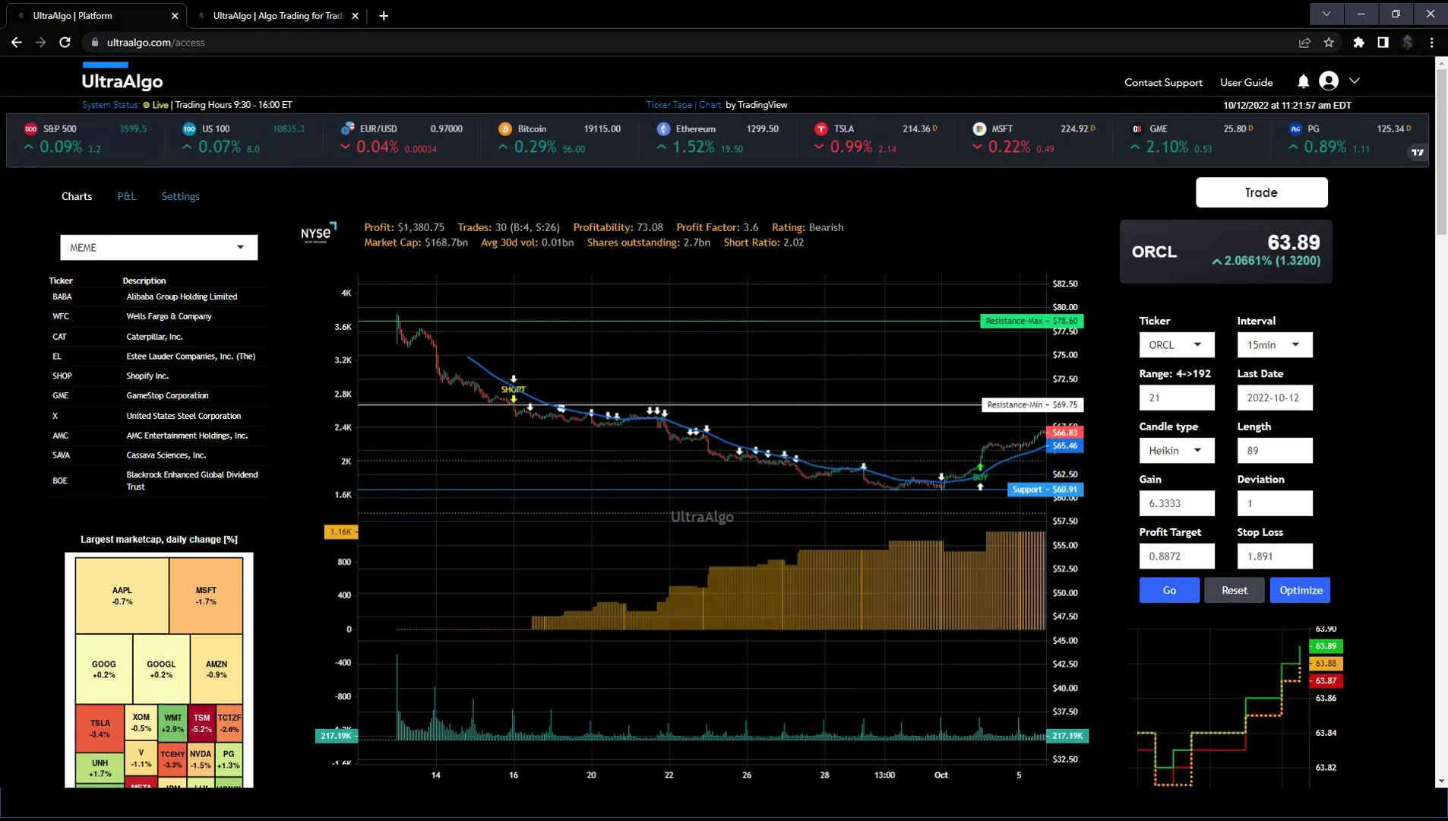
{"action": "left_click_drag", "start_coordinate": [939, 410], "coordinate": [714, 422]}
{"action": "scroll", "coordinate": [813, 411], "scroll_direction": "up", "scroll_amount": 5}
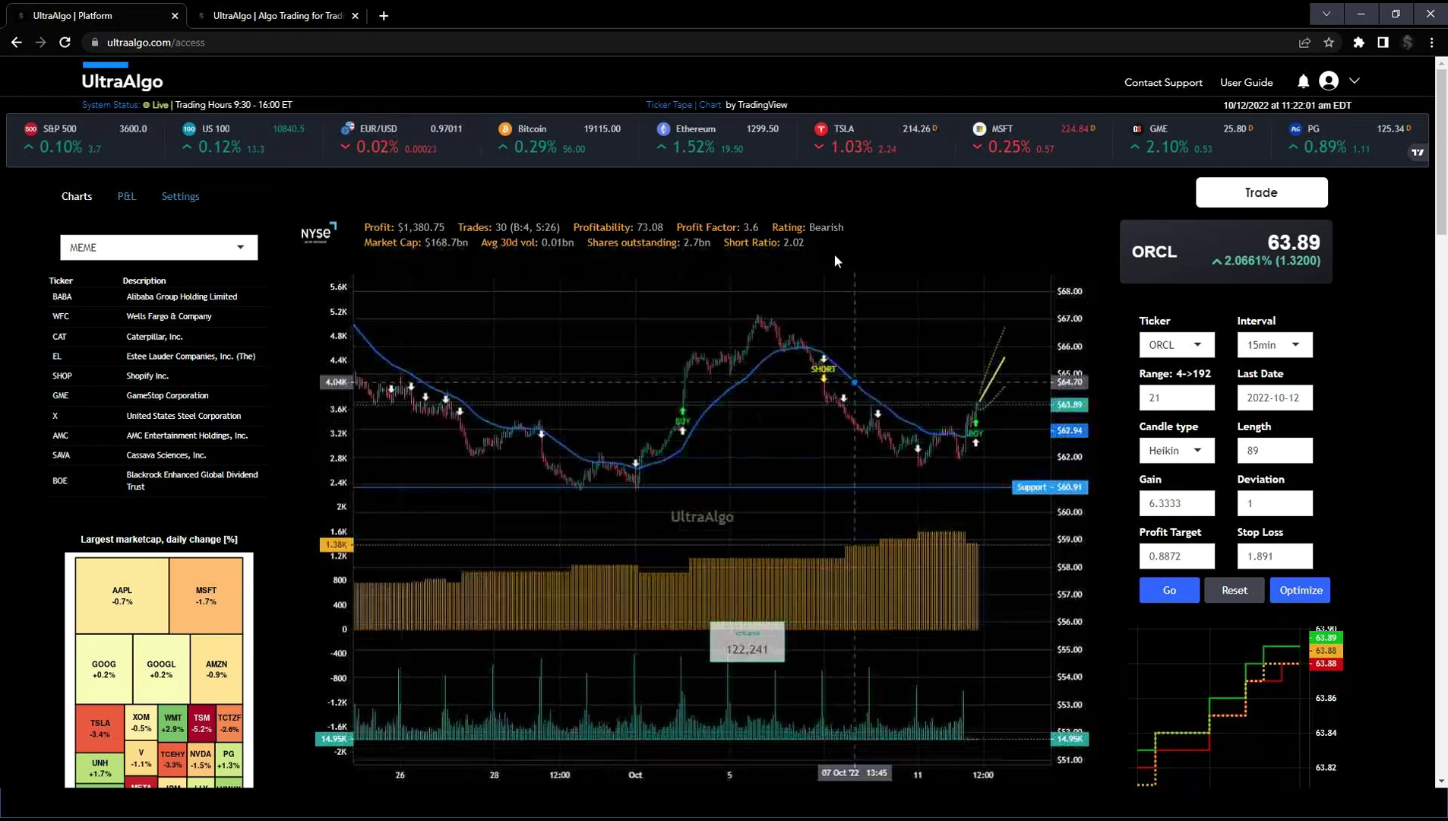
{"action": "left_click_drag", "start_coordinate": [819, 328], "coordinate": [721, 330]}
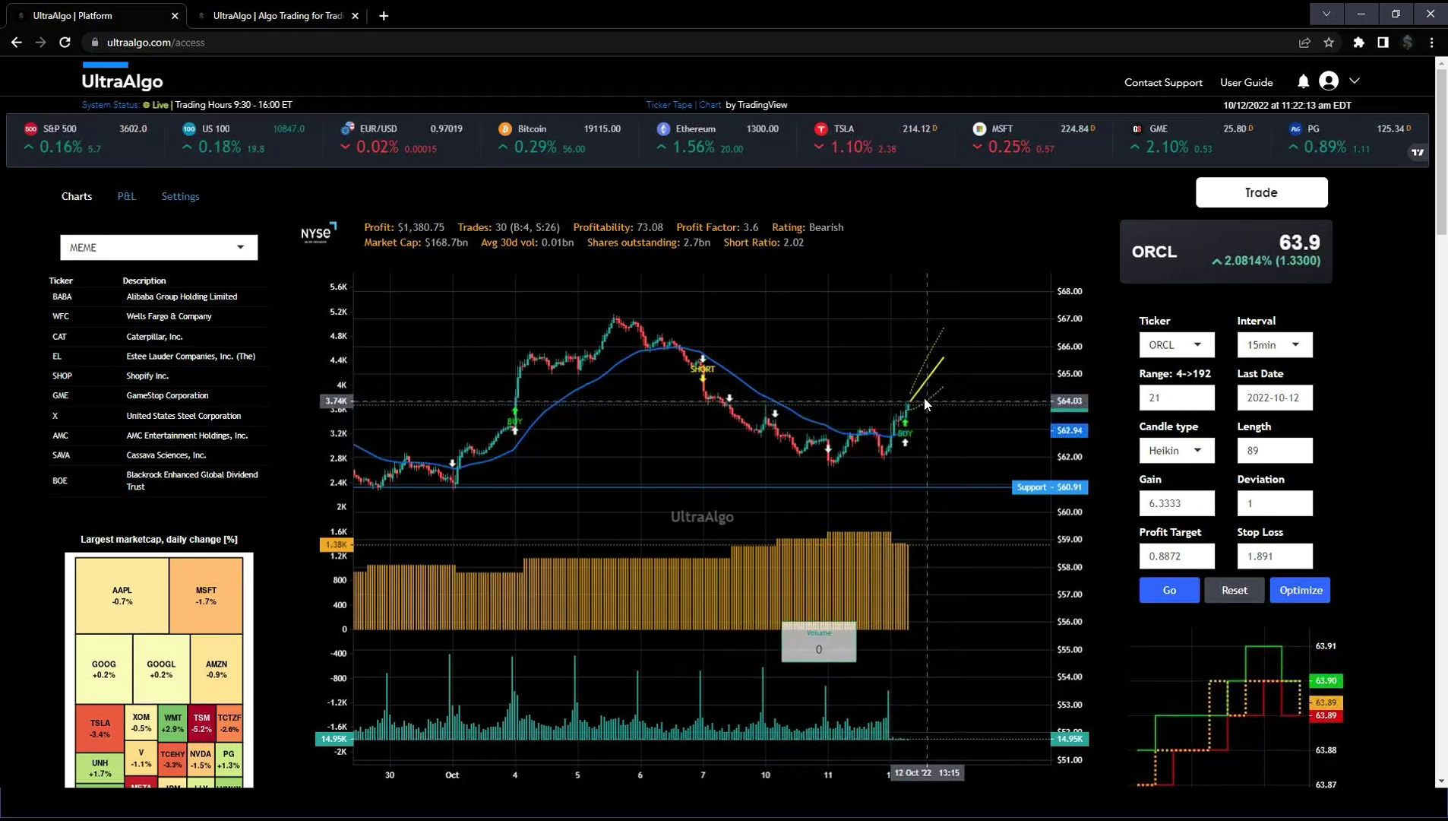
{"action": "scroll", "coordinate": [911, 418], "scroll_direction": "up", "scroll_amount": 5}
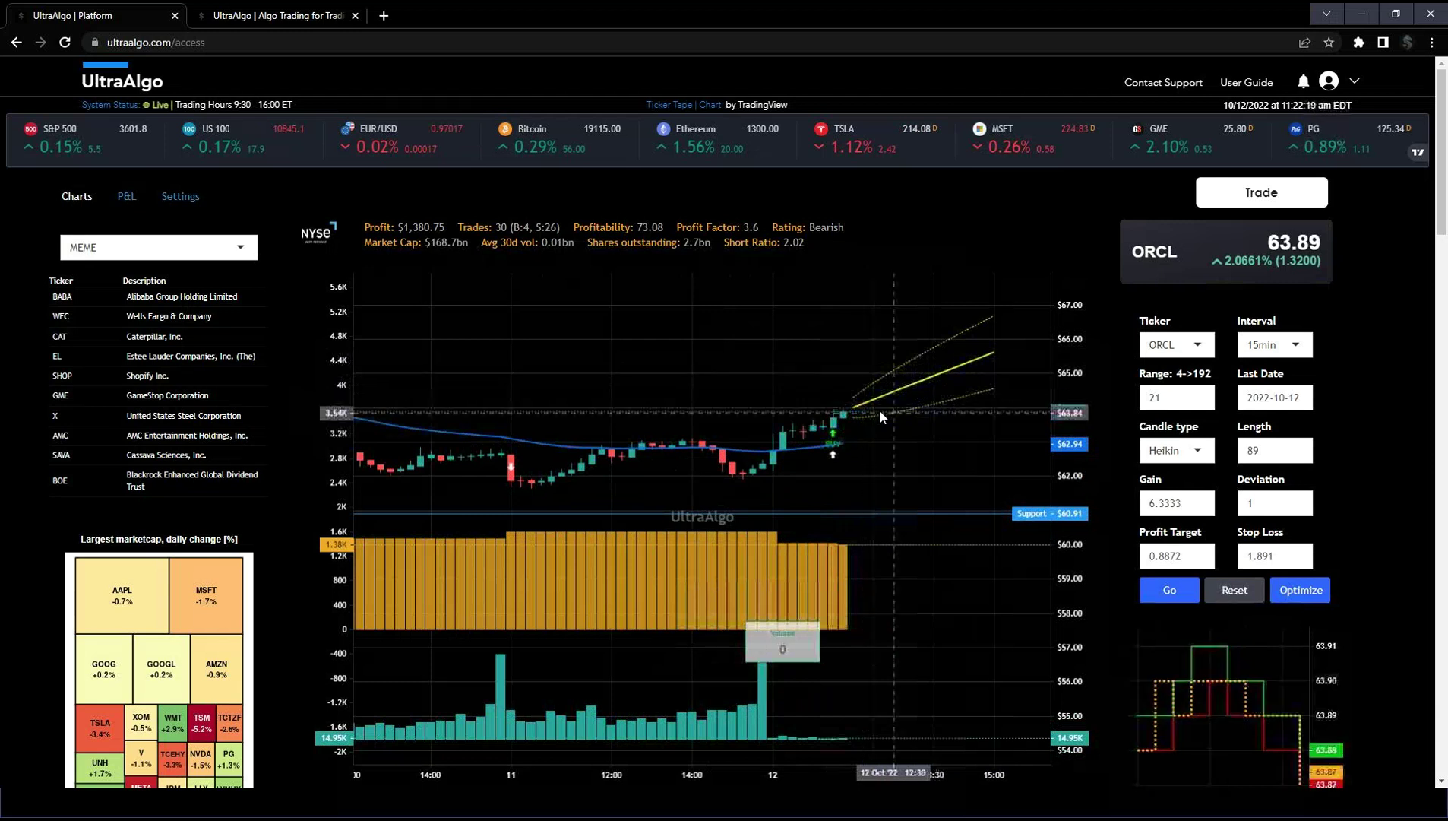
{"action": "scroll", "coordinate": [885, 414], "scroll_direction": "down", "scroll_amount": 5}
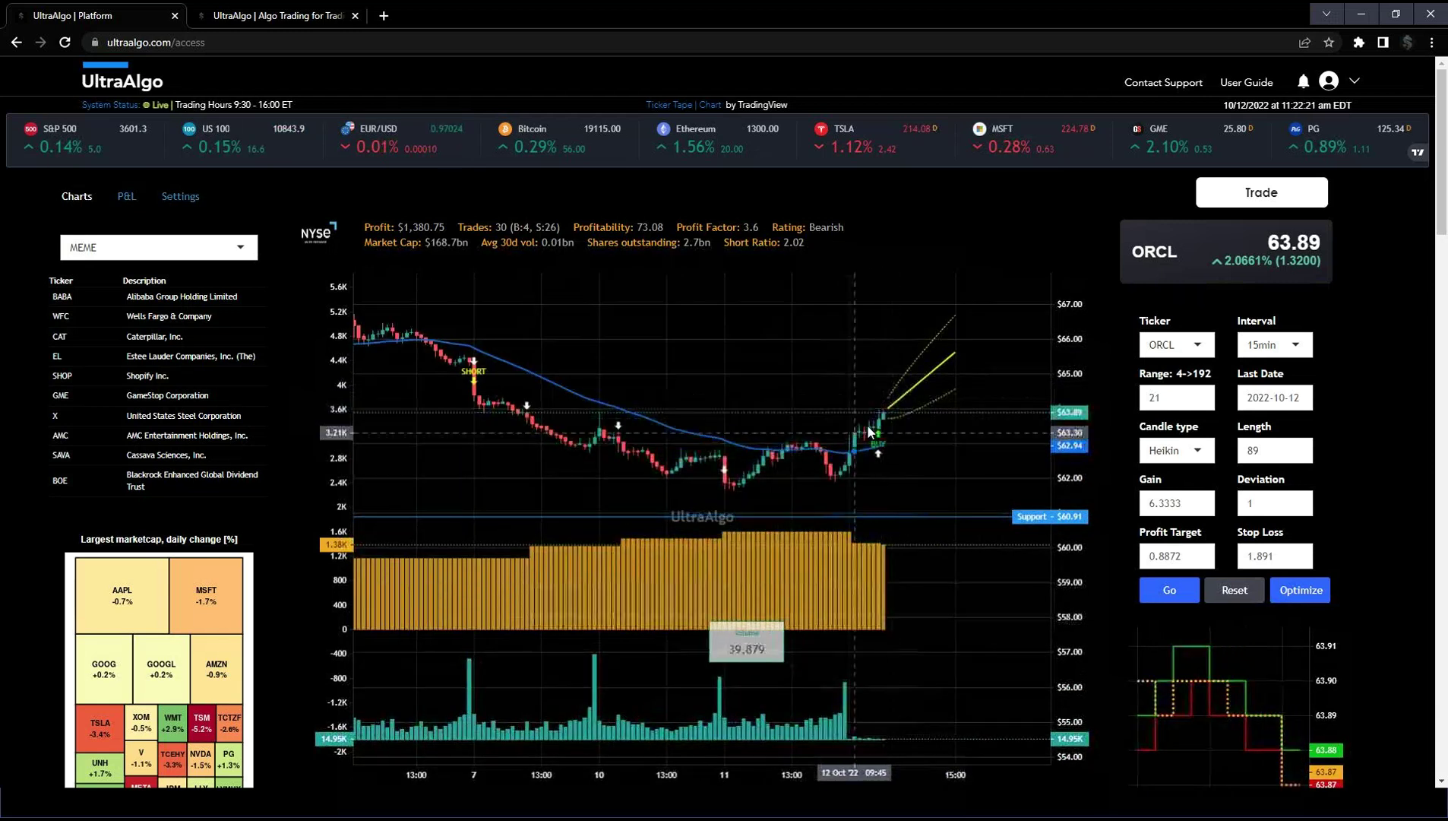
{"action": "scroll", "coordinate": [829, 431], "scroll_direction": "down", "scroll_amount": 3}
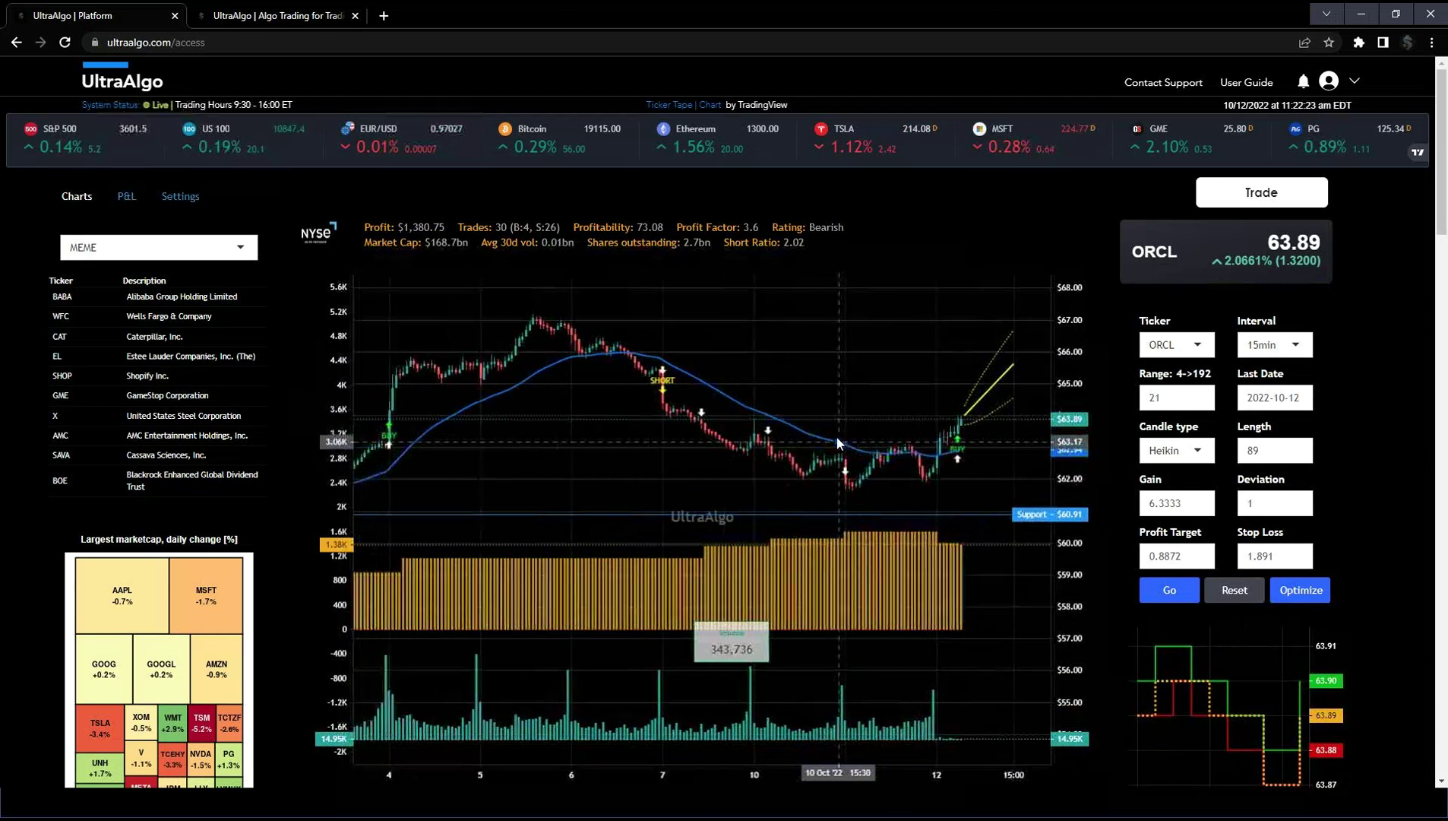
{"action": "left_click_drag", "start_coordinate": [789, 431], "coordinate": [836, 424]}
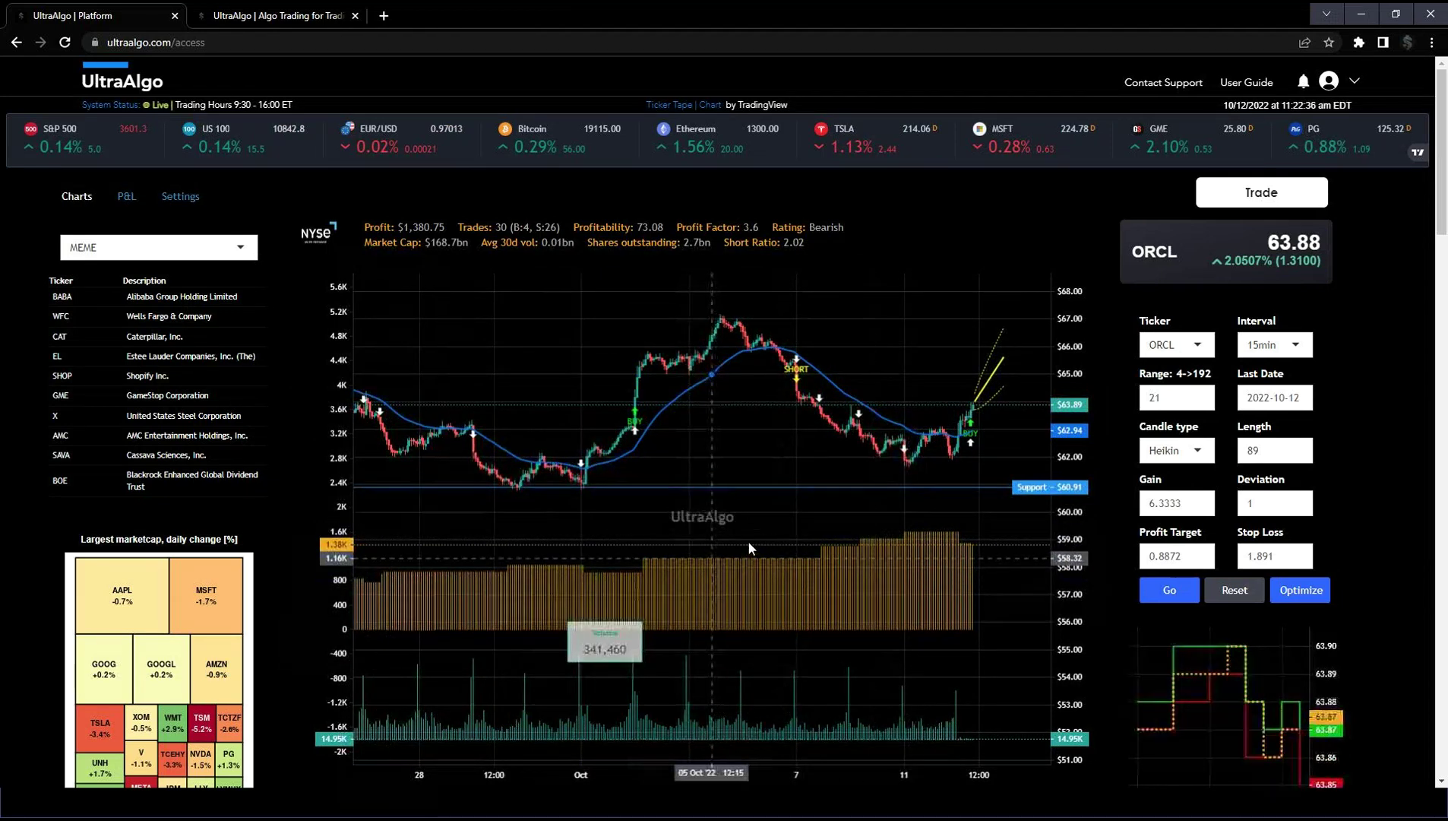
{"action": "scroll", "coordinate": [747, 532], "scroll_direction": "down", "scroll_amount": 5}
{"action": "scroll", "coordinate": [838, 509], "scroll_direction": "up", "scroll_amount": 3}
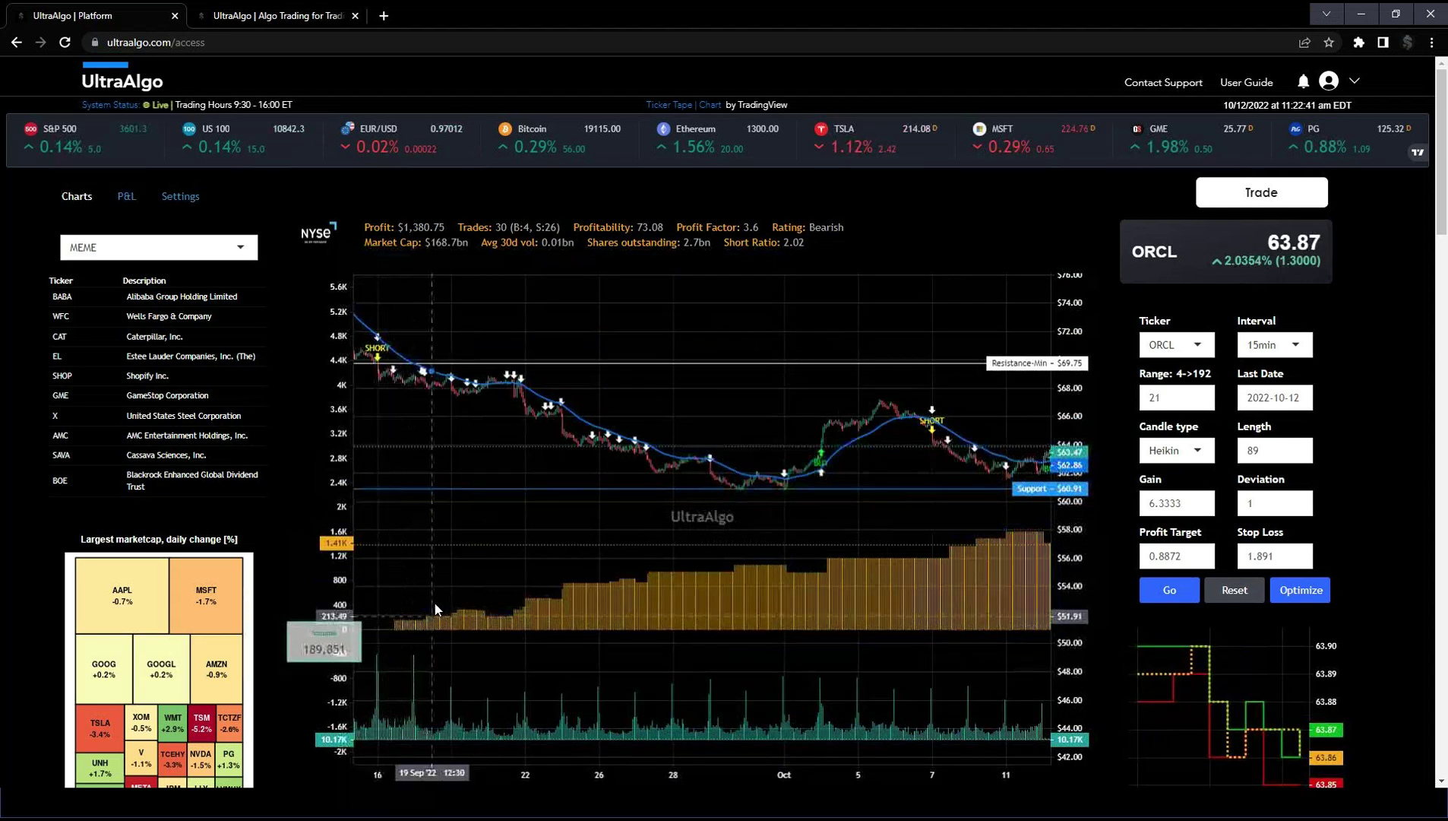
{"action": "left_click_drag", "start_coordinate": [426, 604], "coordinate": [371, 630]}
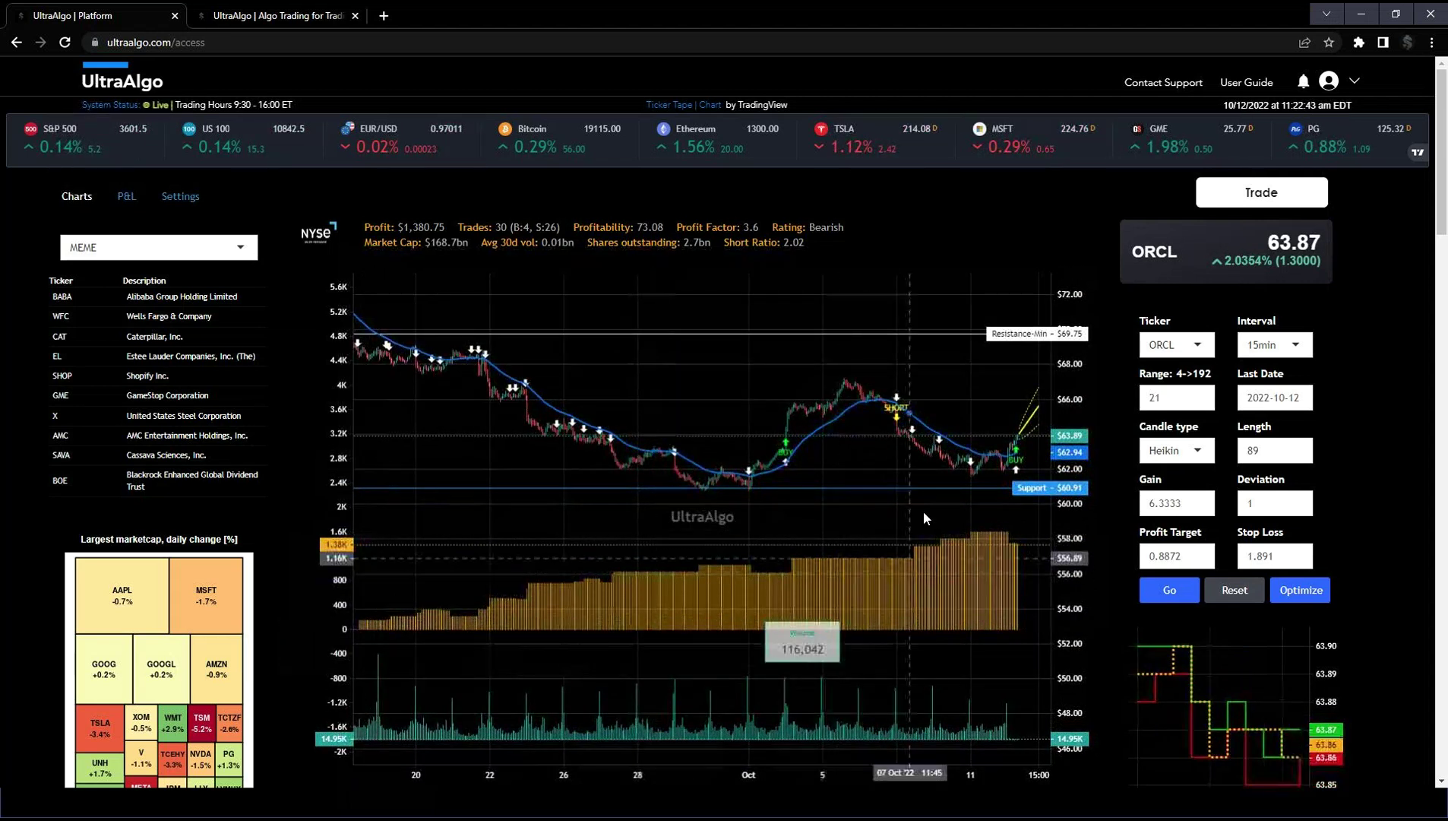
{"action": "scroll", "coordinate": [924, 511], "scroll_direction": "down", "scroll_amount": 1}
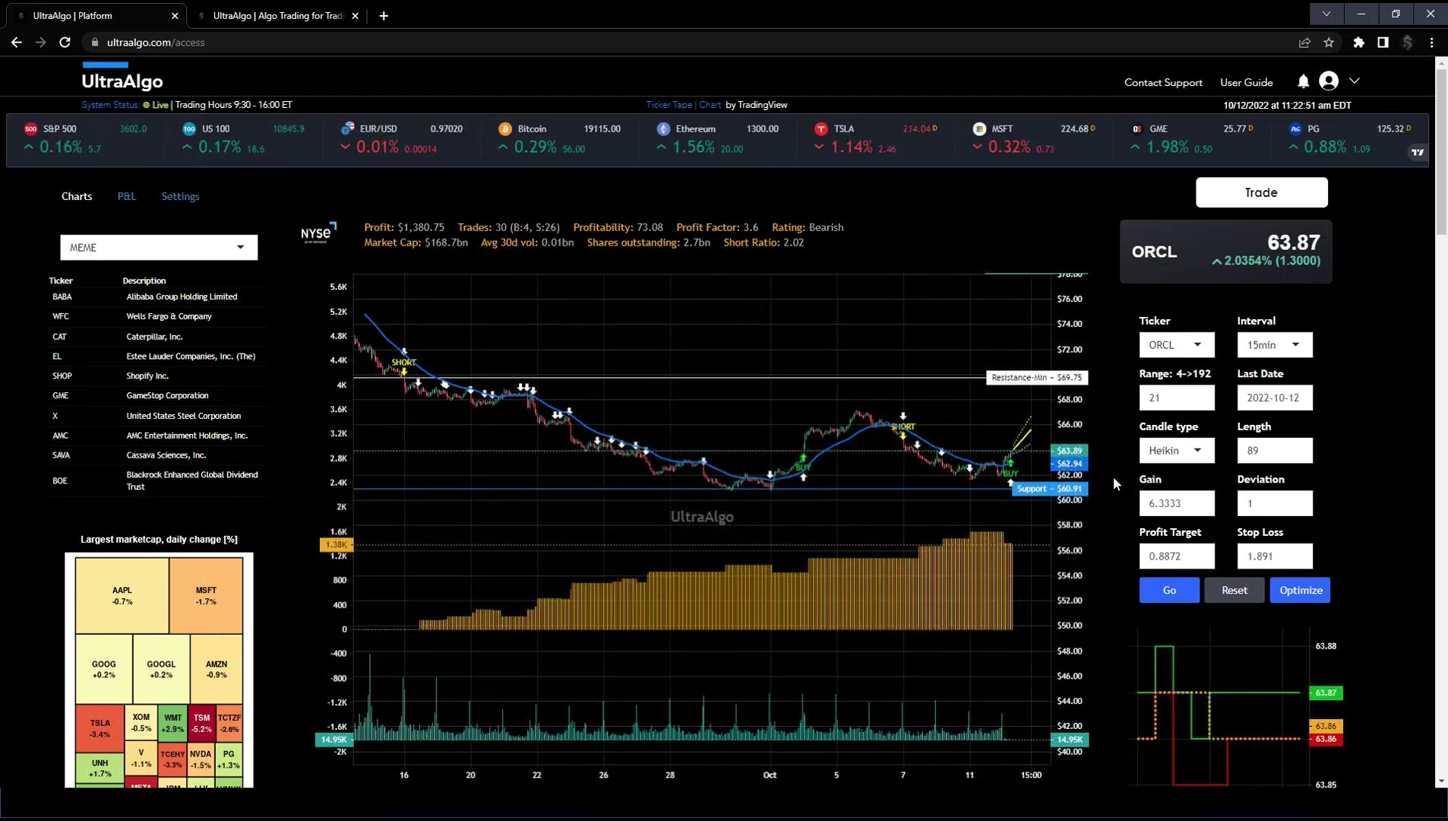
Step: Stretch the price scale to reveal Resistance-Max above the $60.91 support level
{"action": "left_click_drag", "start_coordinate": [1065, 395], "coordinate": [1067, 474]}
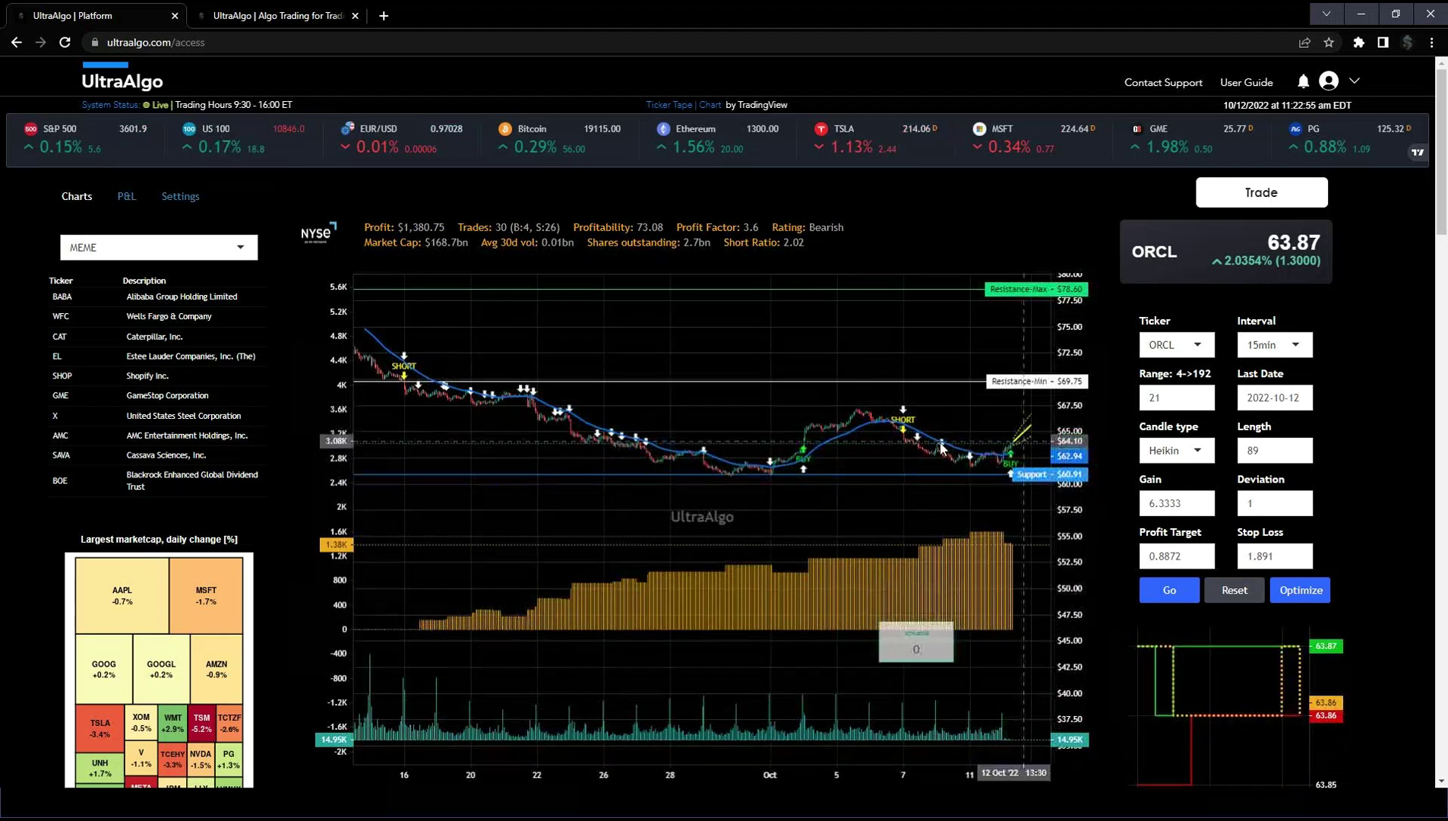
{"action": "scroll", "coordinate": [931, 498], "scroll_direction": "up", "scroll_amount": 3}
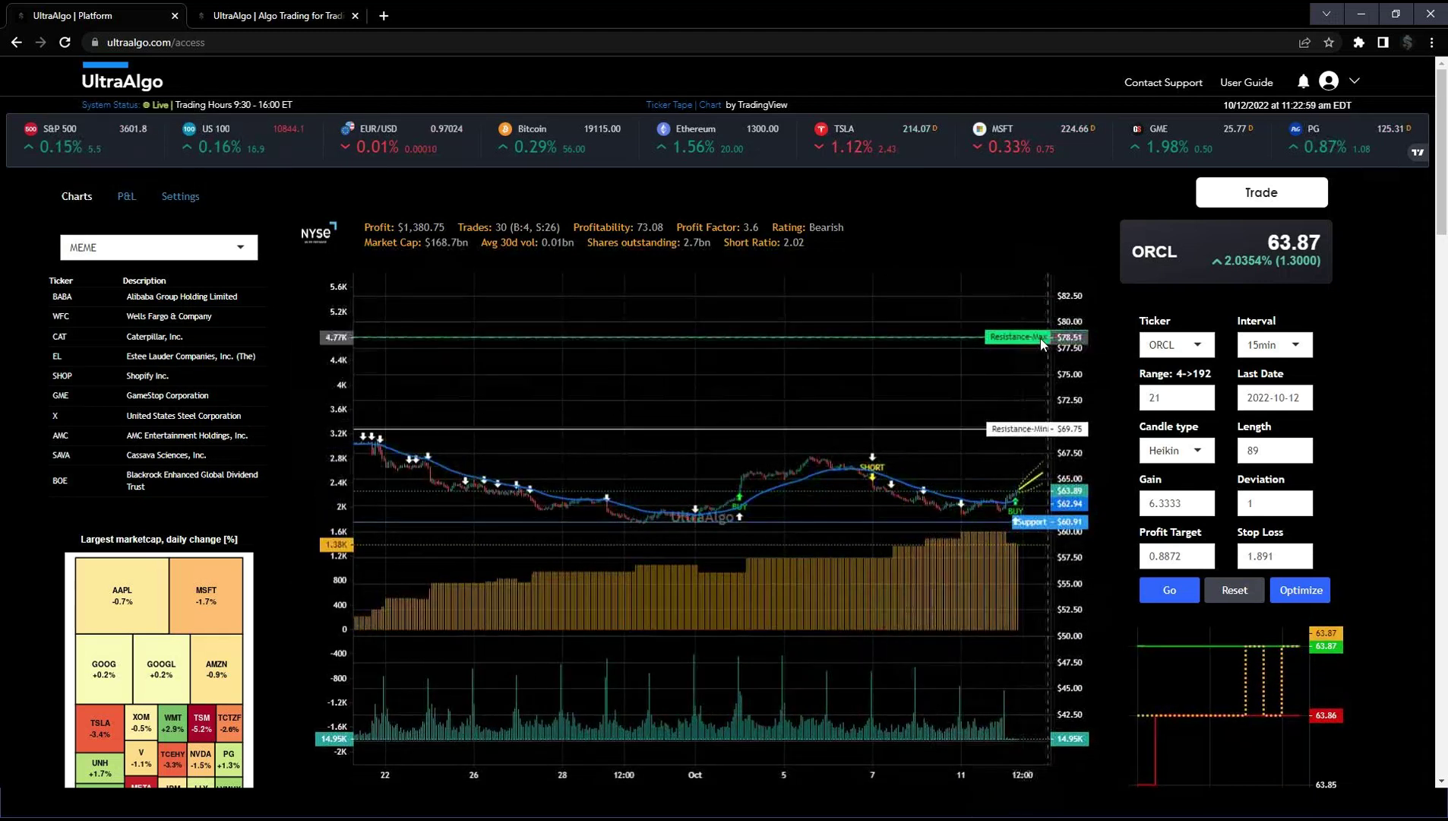
{"action": "scroll", "coordinate": [942, 463], "scroll_direction": "up", "scroll_amount": 2}
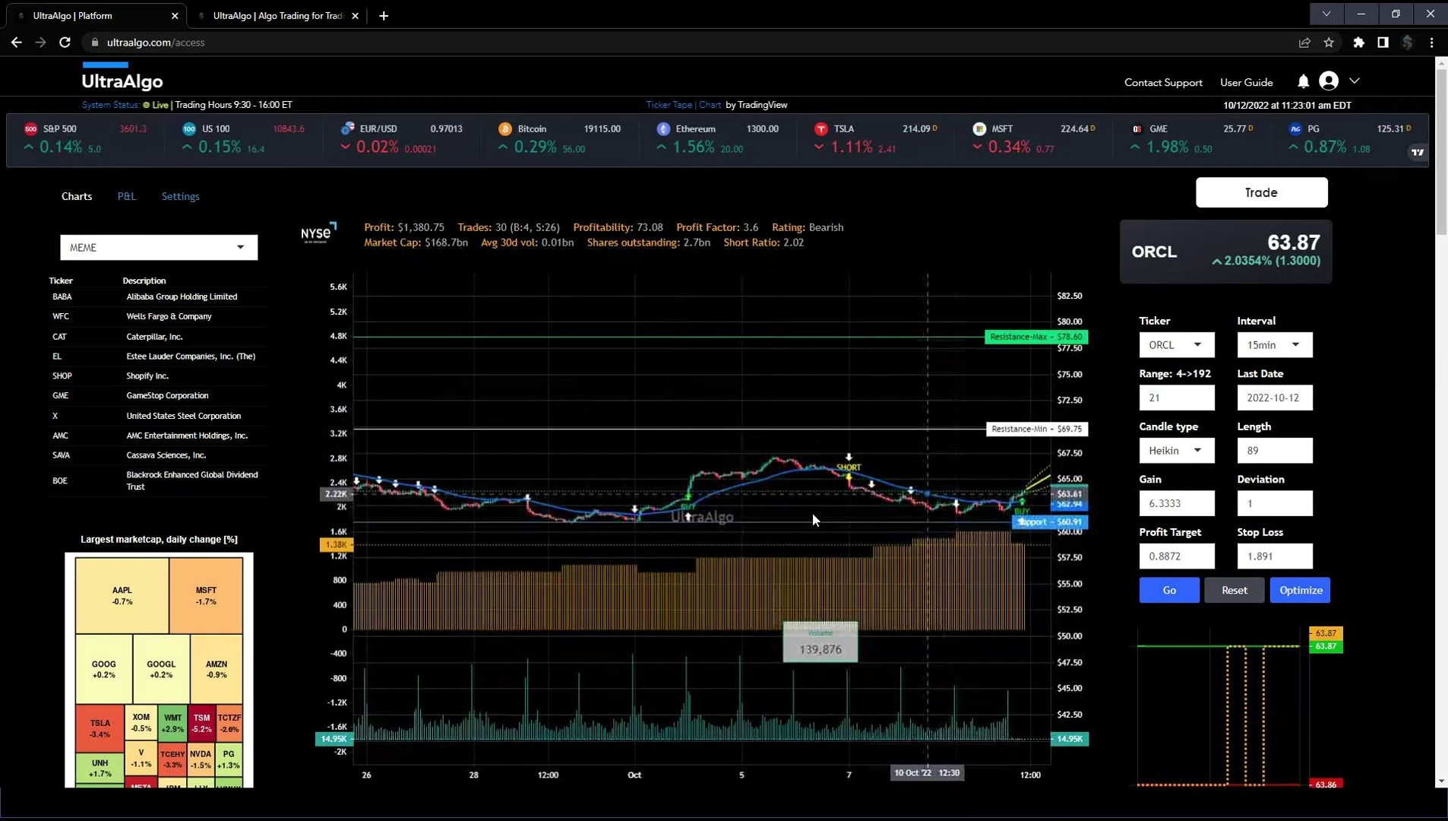
{"action": "scroll", "coordinate": [790, 497], "scroll_direction": "down", "scroll_amount": 3}
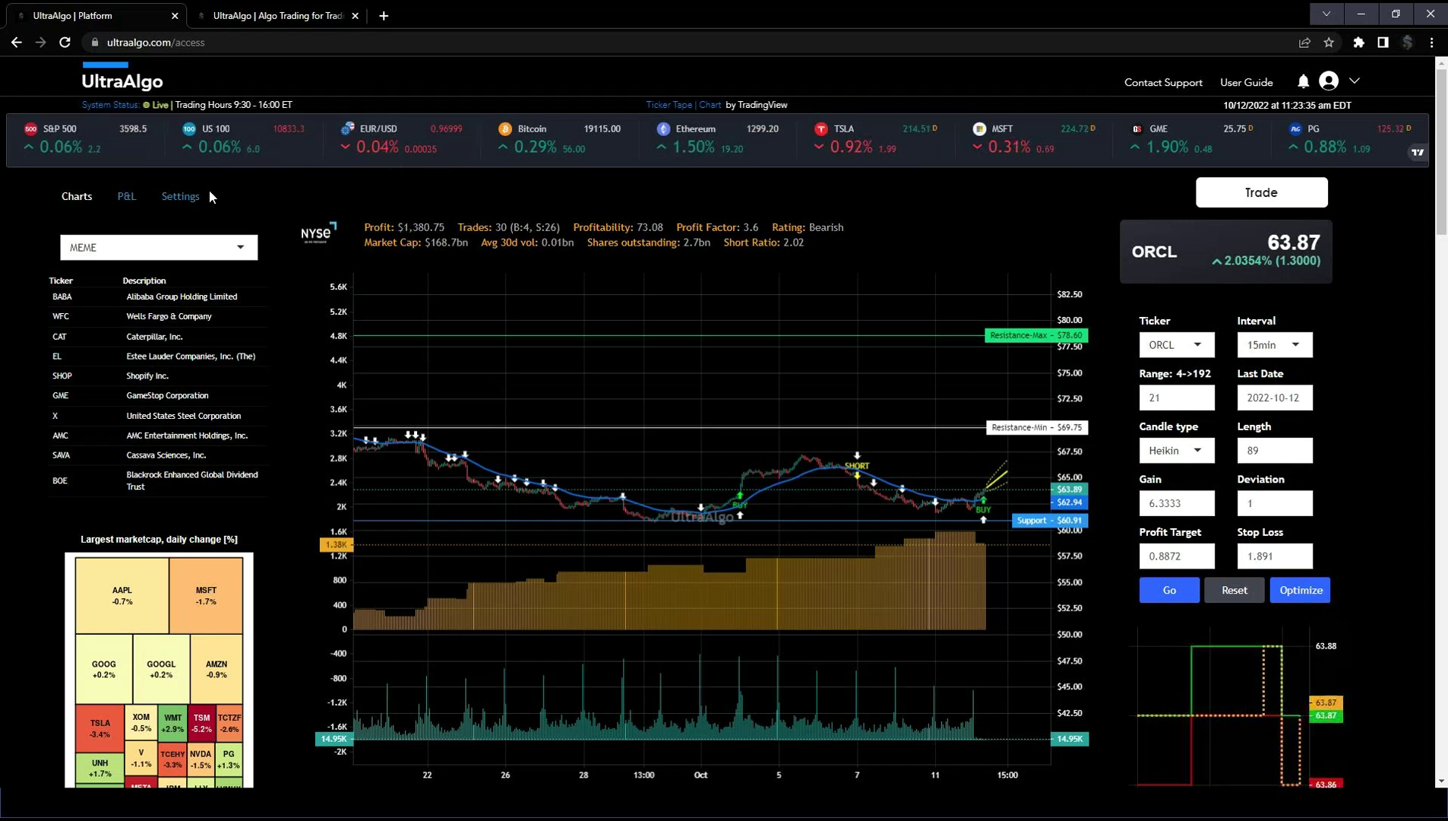
Step: Change the Optimizing metric to Profits in Settings, then go back to the ORCL chart
{"action": "left_click", "coordinate": [180, 196]}
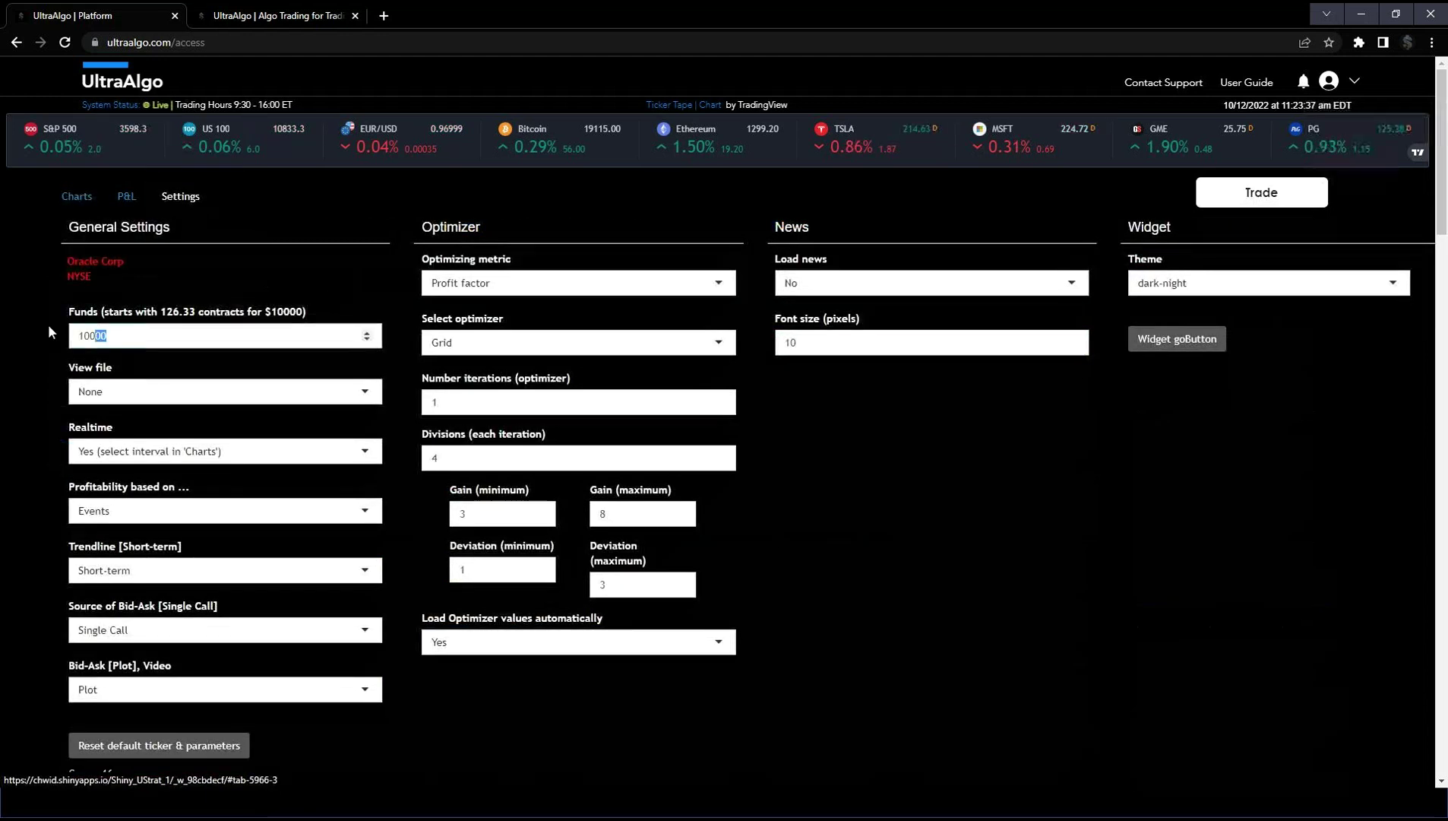
{"action": "double_click", "coordinate": [83, 337]}
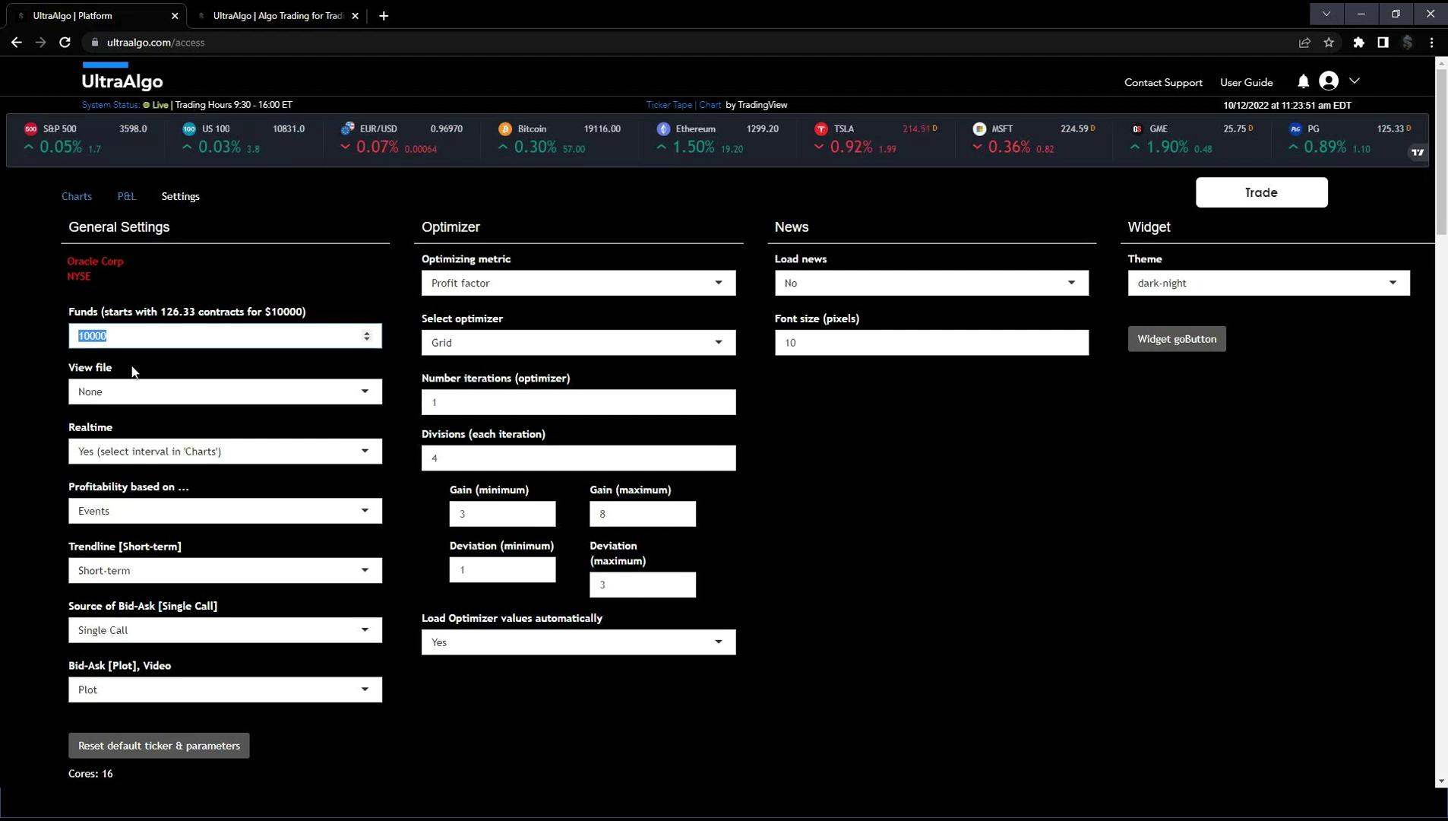
{"action": "left_click", "coordinate": [691, 291]}
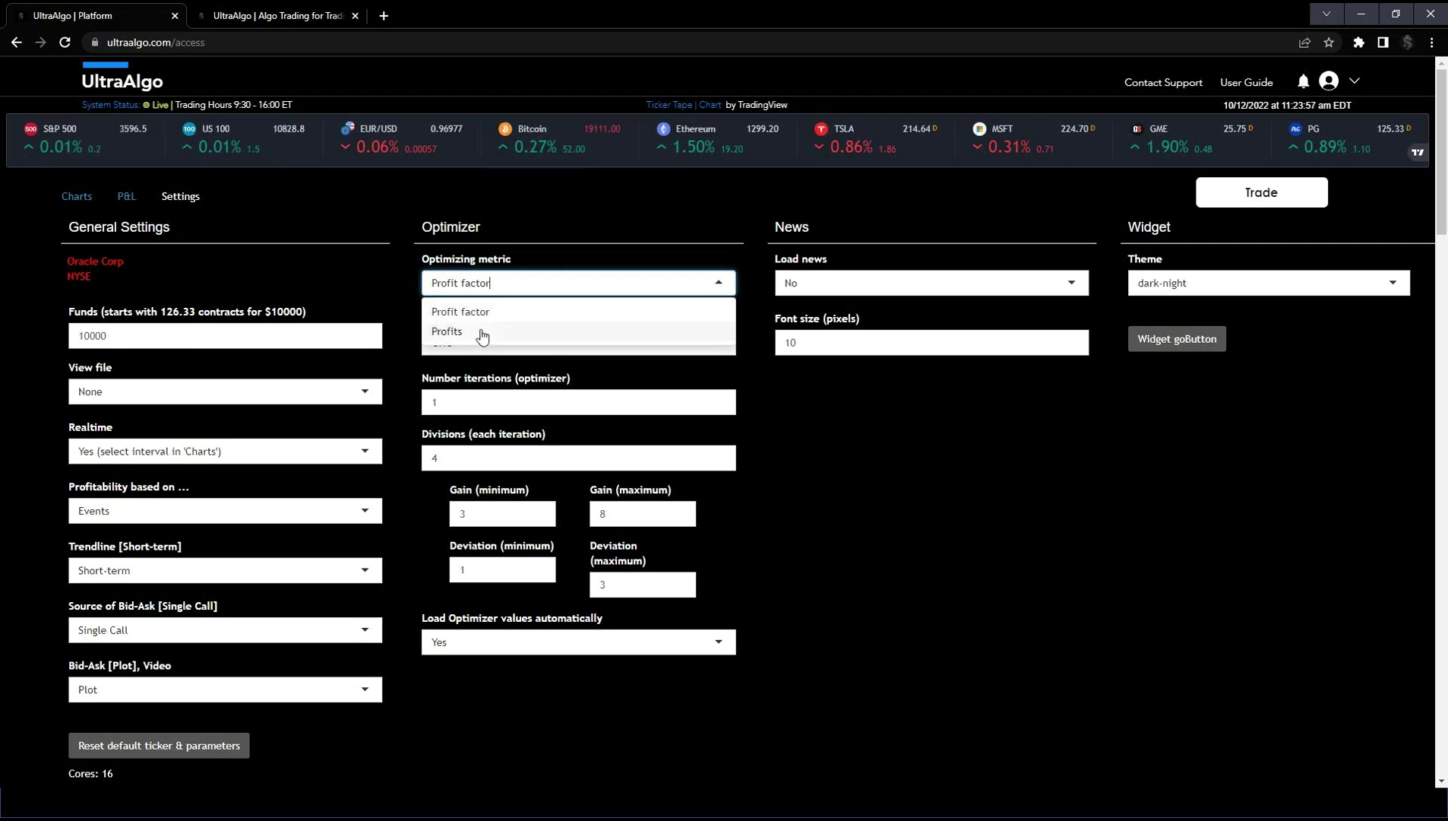
{"action": "left_click", "coordinate": [462, 334]}
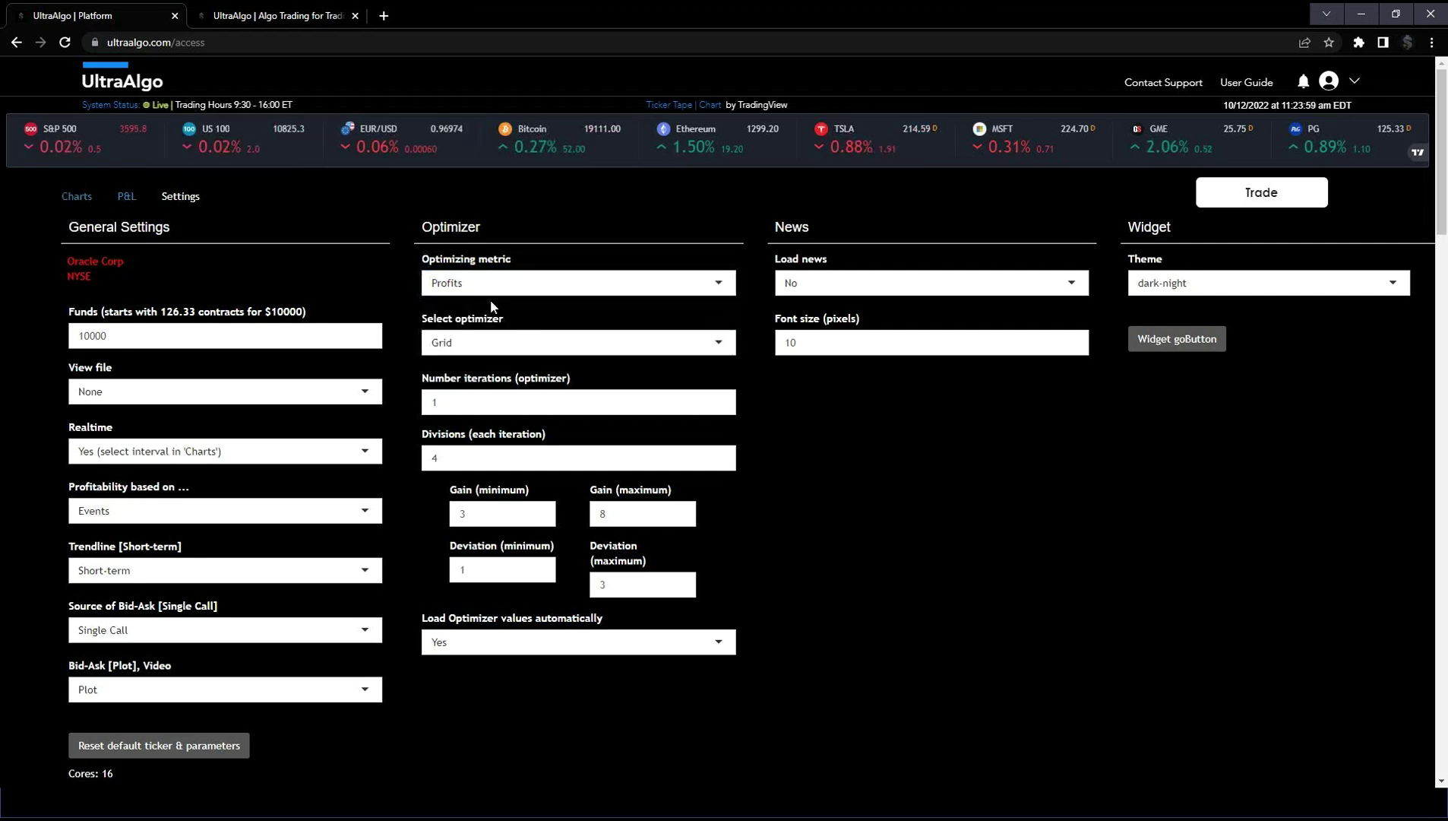
{"action": "left_click", "coordinate": [78, 199]}
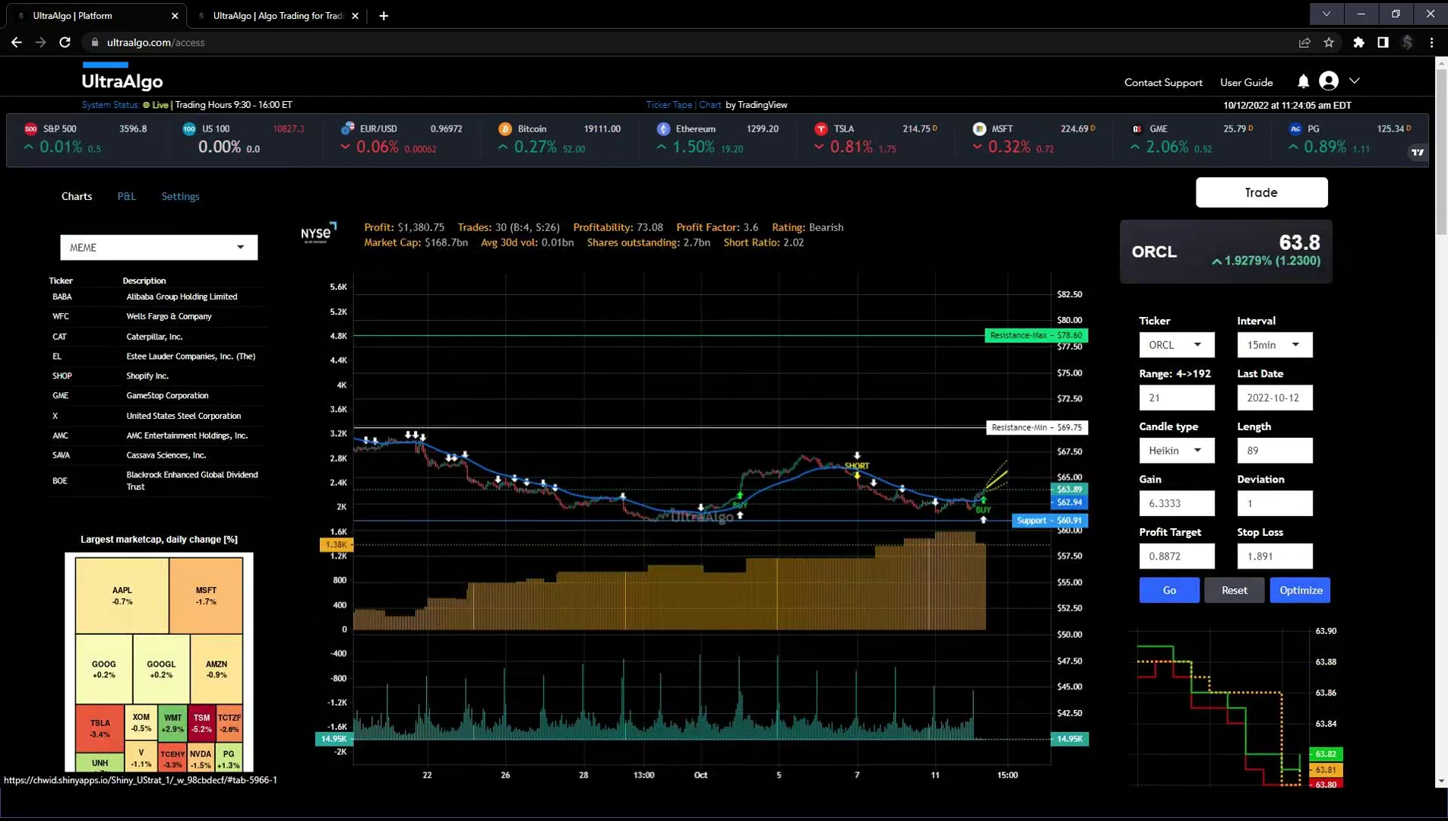
Step: Apply the Profits-targeted optimization: Gain 4.6667, $1,557.73 profit over 31 trades
{"action": "scroll", "coordinate": [652, 464], "scroll_direction": "down", "scroll_amount": 4}
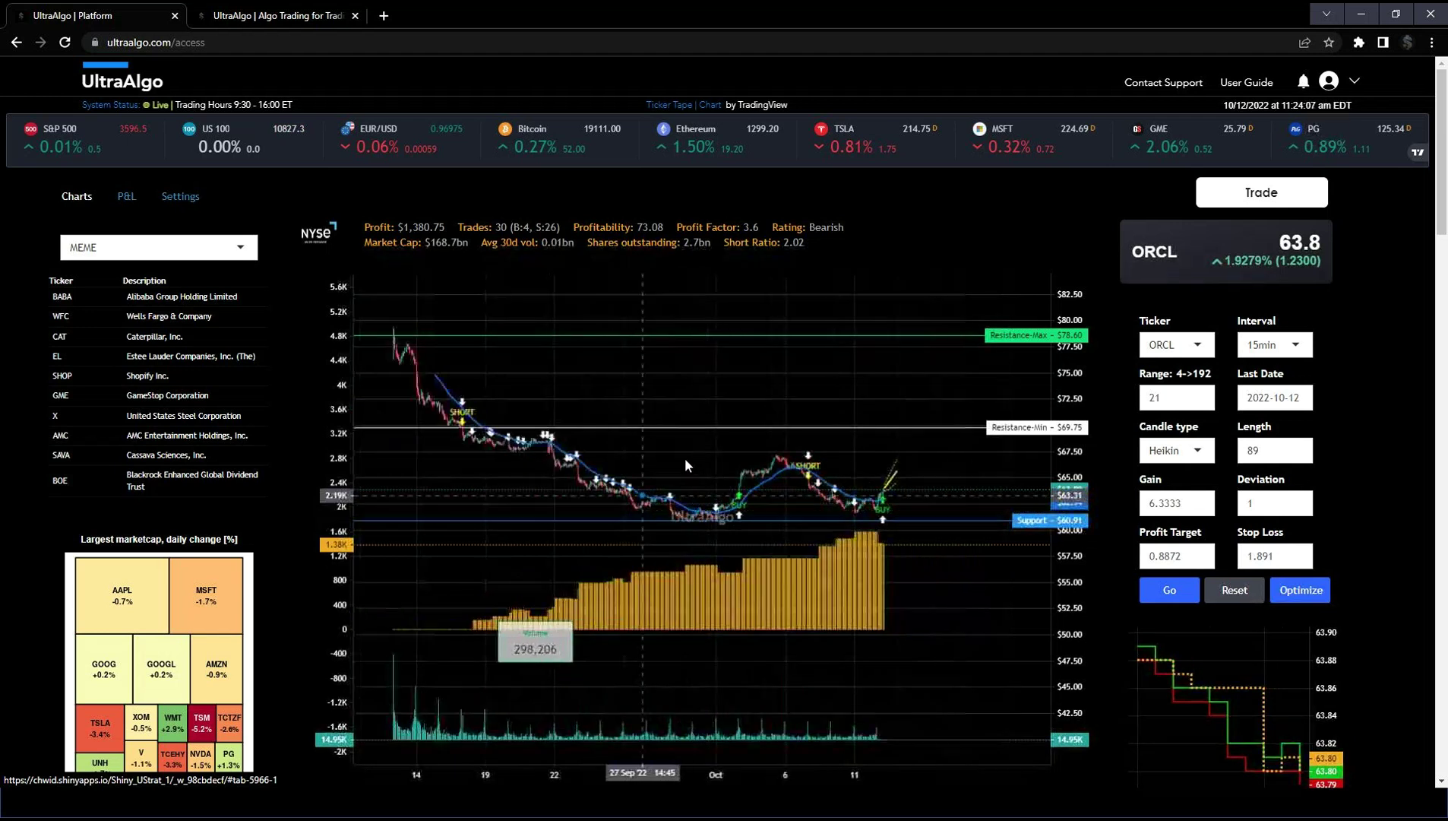
{"action": "scroll", "coordinate": [684, 446], "scroll_direction": "up", "scroll_amount": 1}
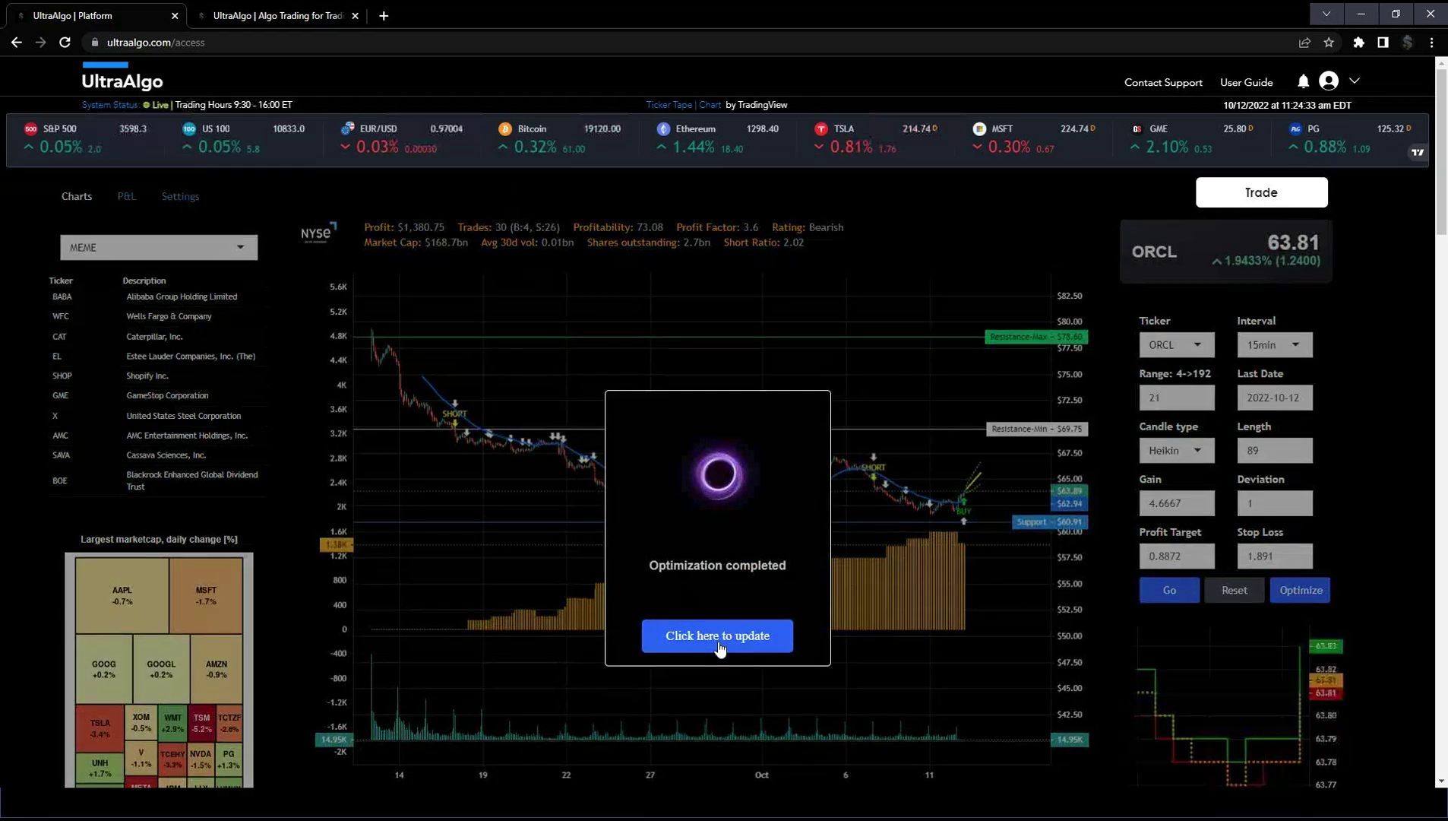
{"action": "left_click", "coordinate": [719, 638]}
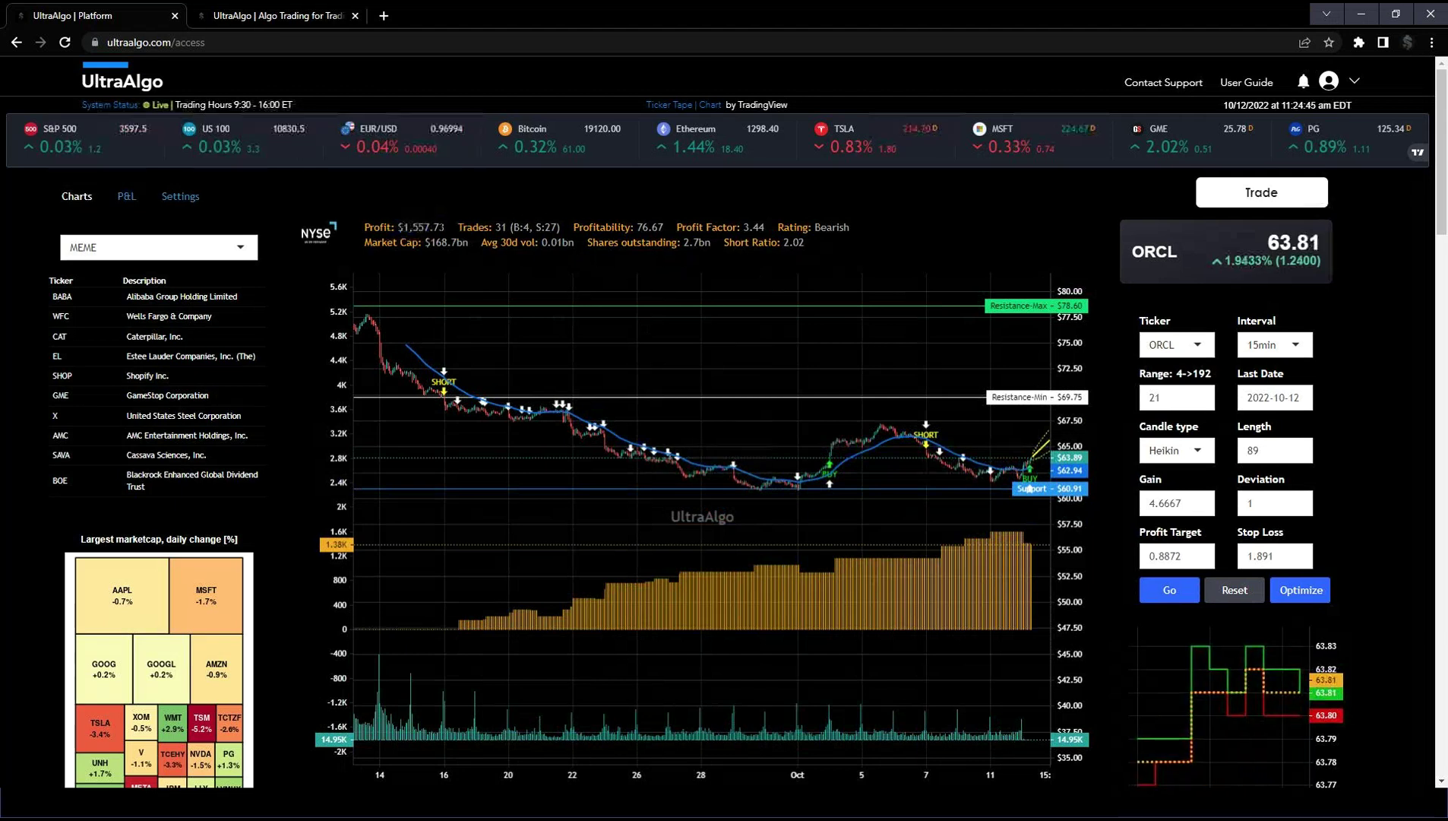
Step: Scroll through the ORCL P&L trade table, then switch back to the Settings page
{"action": "left_click", "coordinate": [127, 197]}
{"action": "left_click", "coordinate": [178, 197]}
{"action": "left_click", "coordinate": [126, 197]}
{"action": "scroll", "coordinate": [494, 392], "scroll_direction": "down", "scroll_amount": 7}
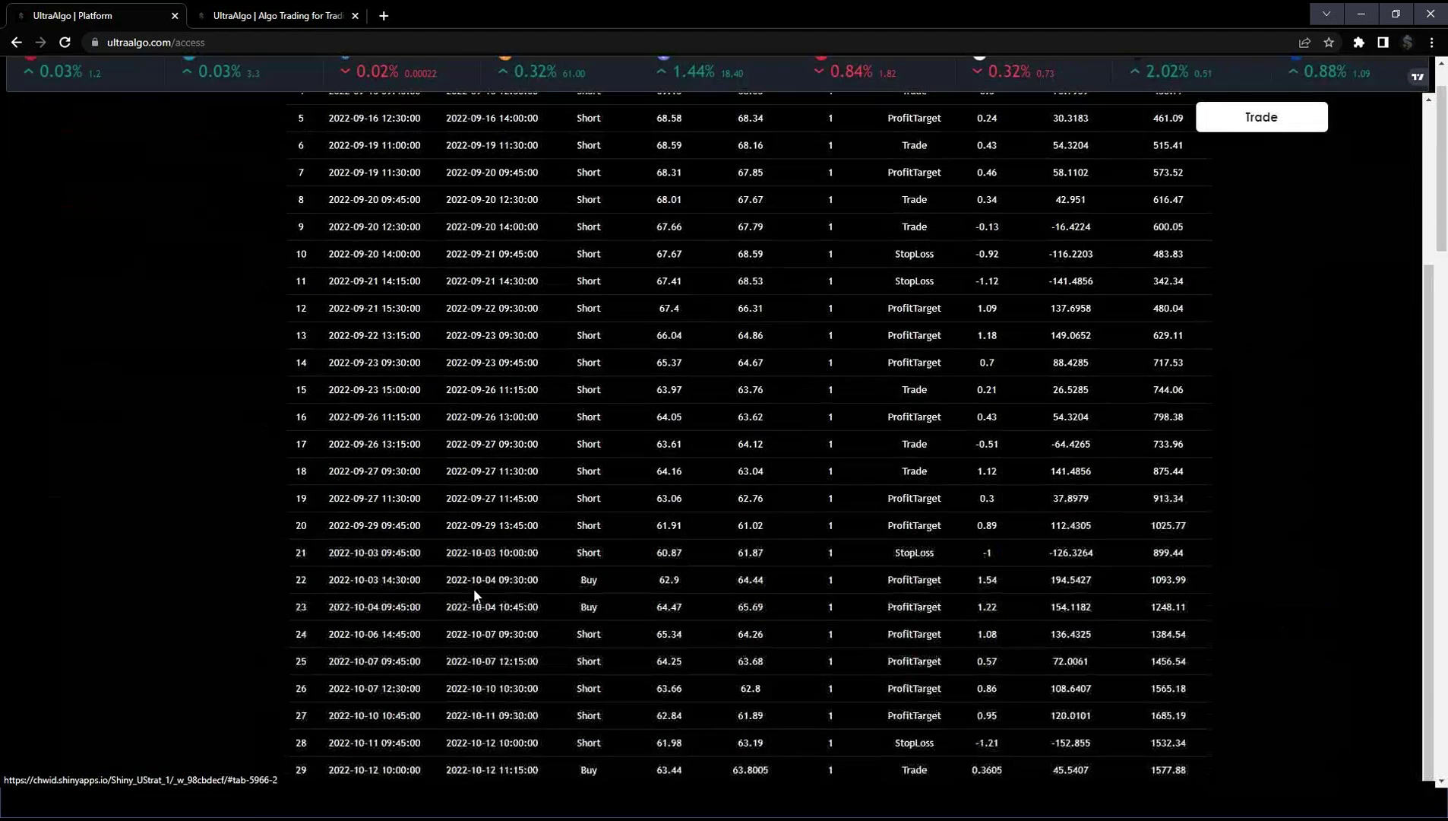
{"action": "scroll", "coordinate": [239, 320], "scroll_direction": "up", "scroll_amount": 10}
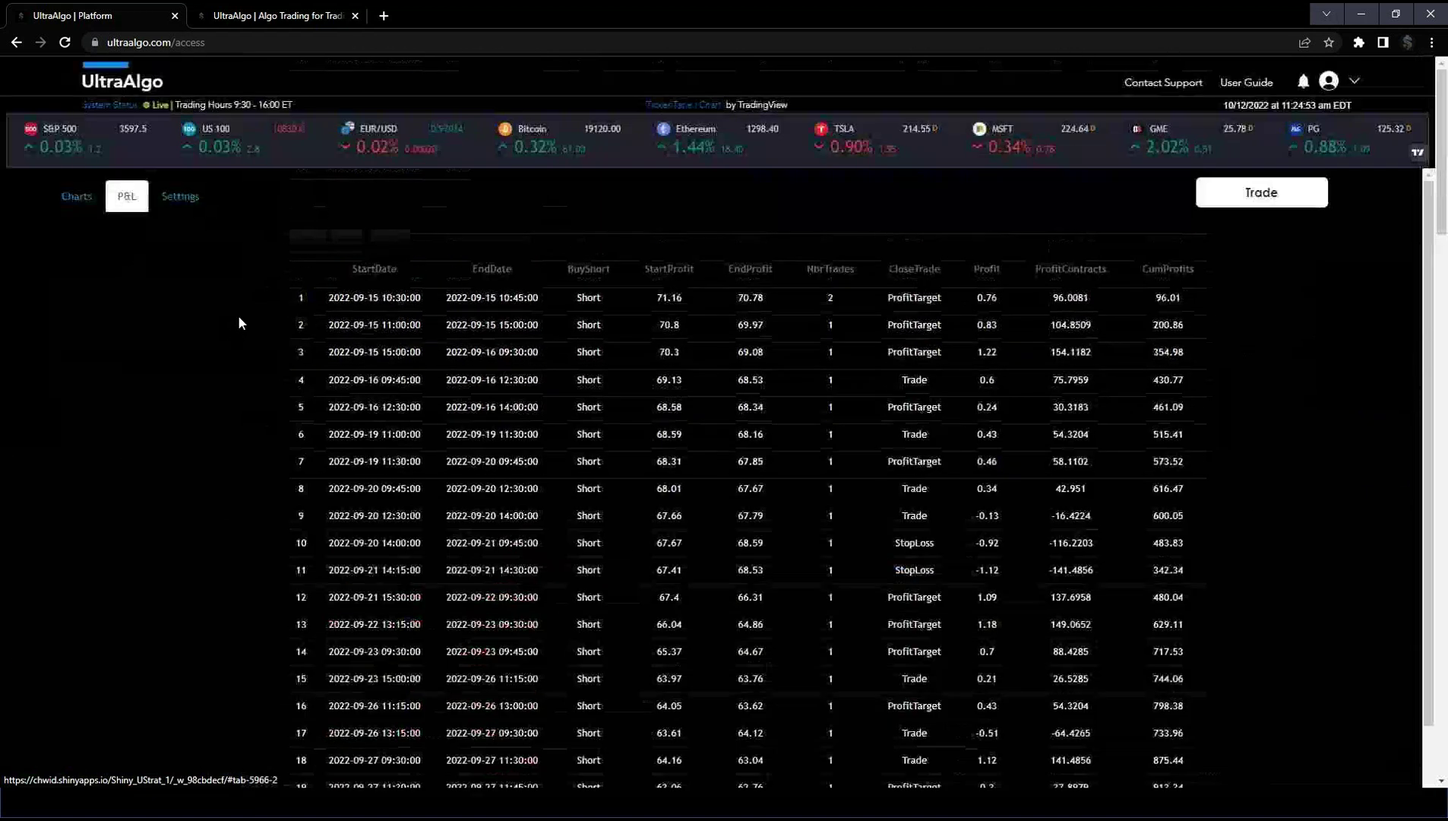
{"action": "left_click", "coordinate": [180, 197]}
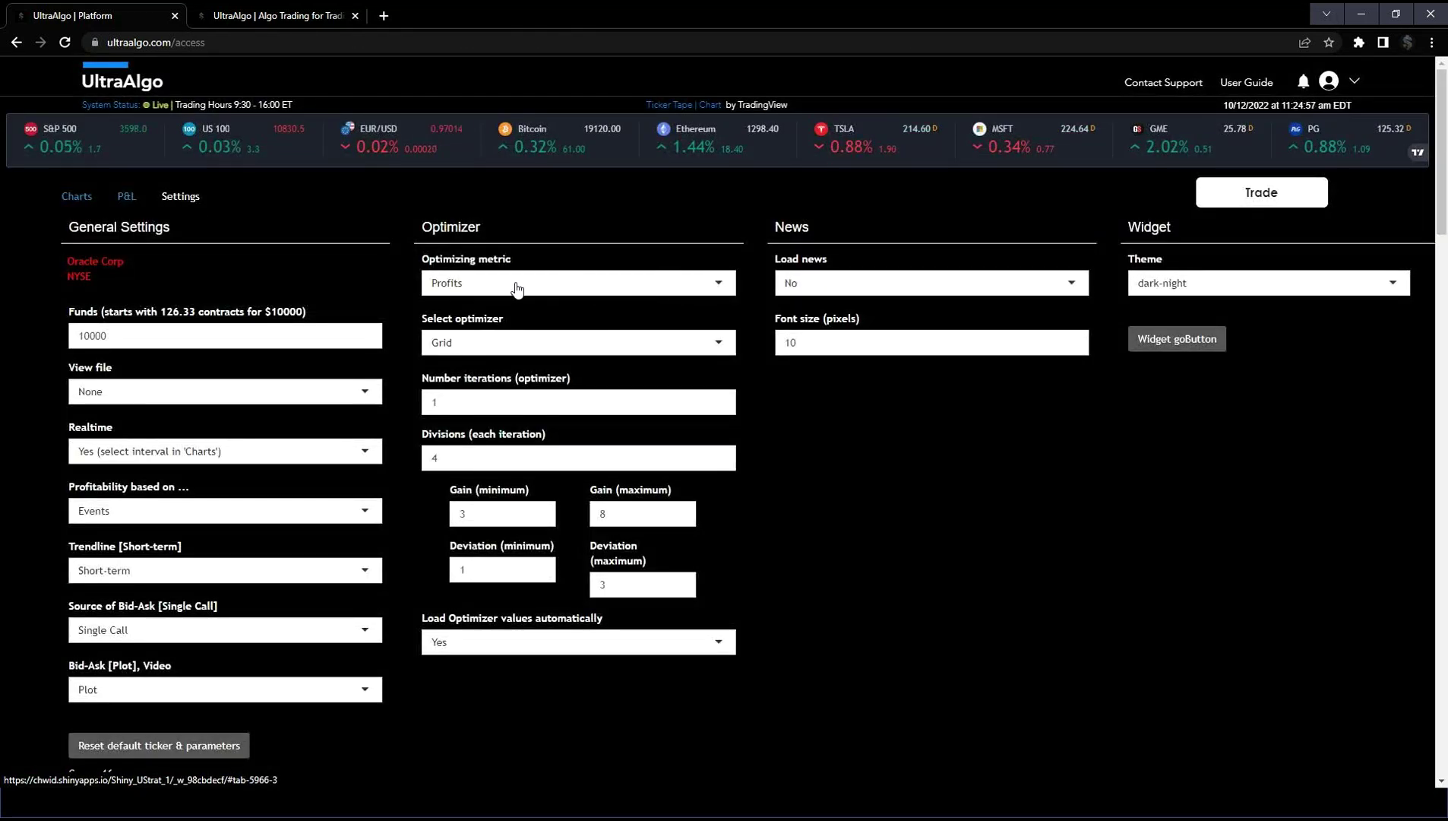
{"action": "left_click", "coordinate": [517, 289]}
{"action": "left_click", "coordinate": [501, 333]}
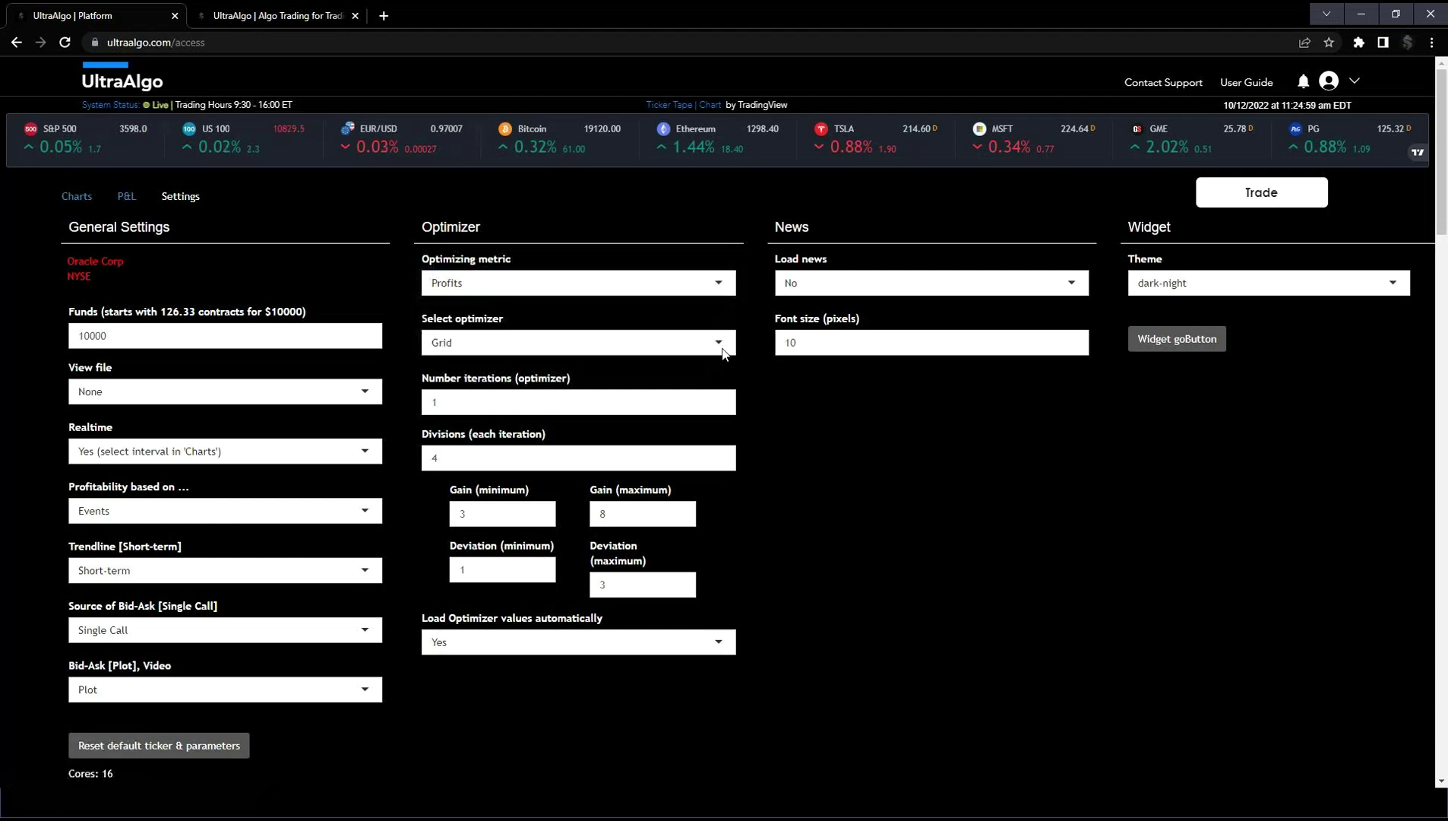
{"action": "left_click", "coordinate": [720, 347]}
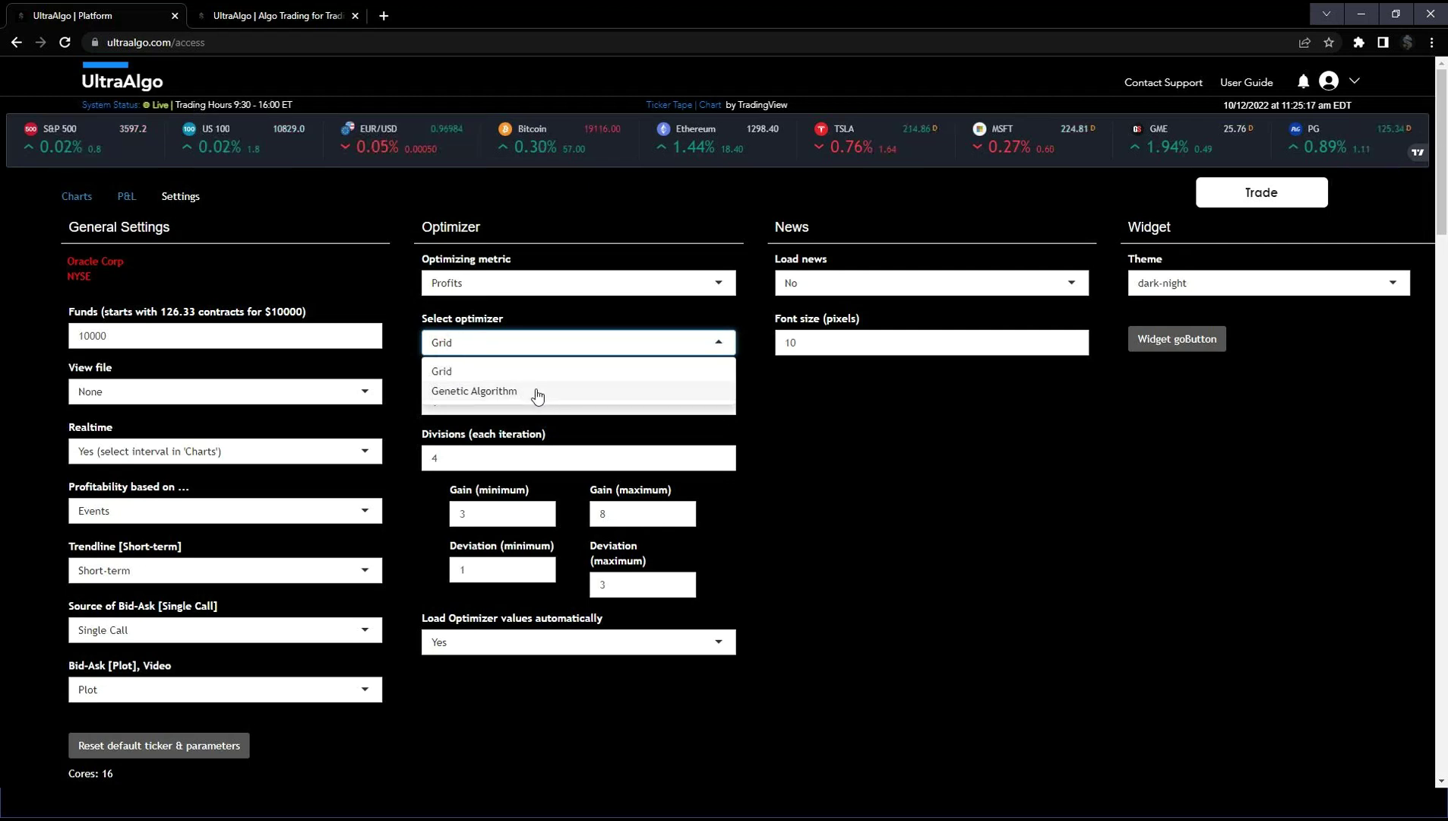
{"action": "left_click", "coordinate": [787, 426]}
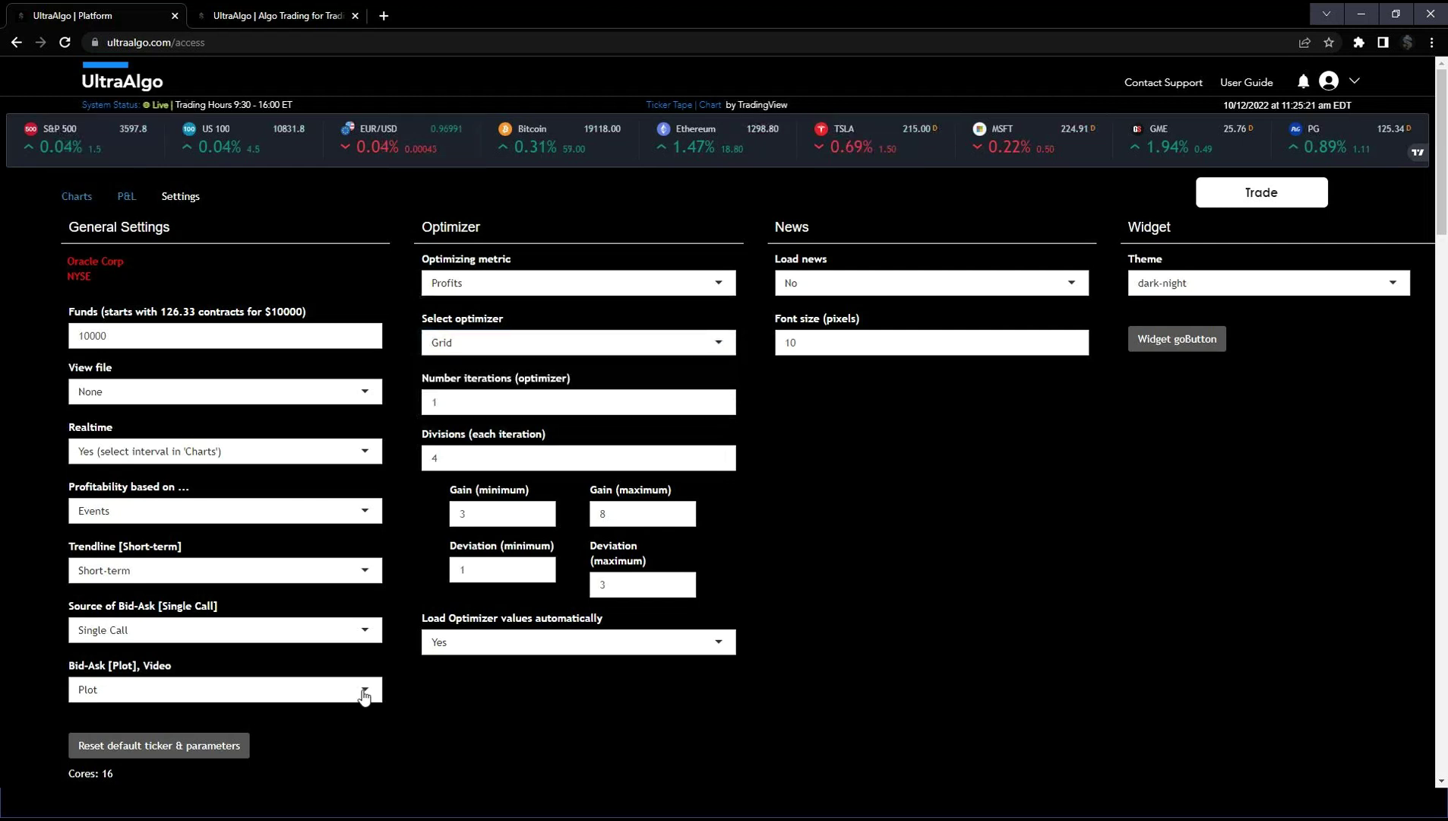
{"action": "left_click", "coordinate": [355, 691]}
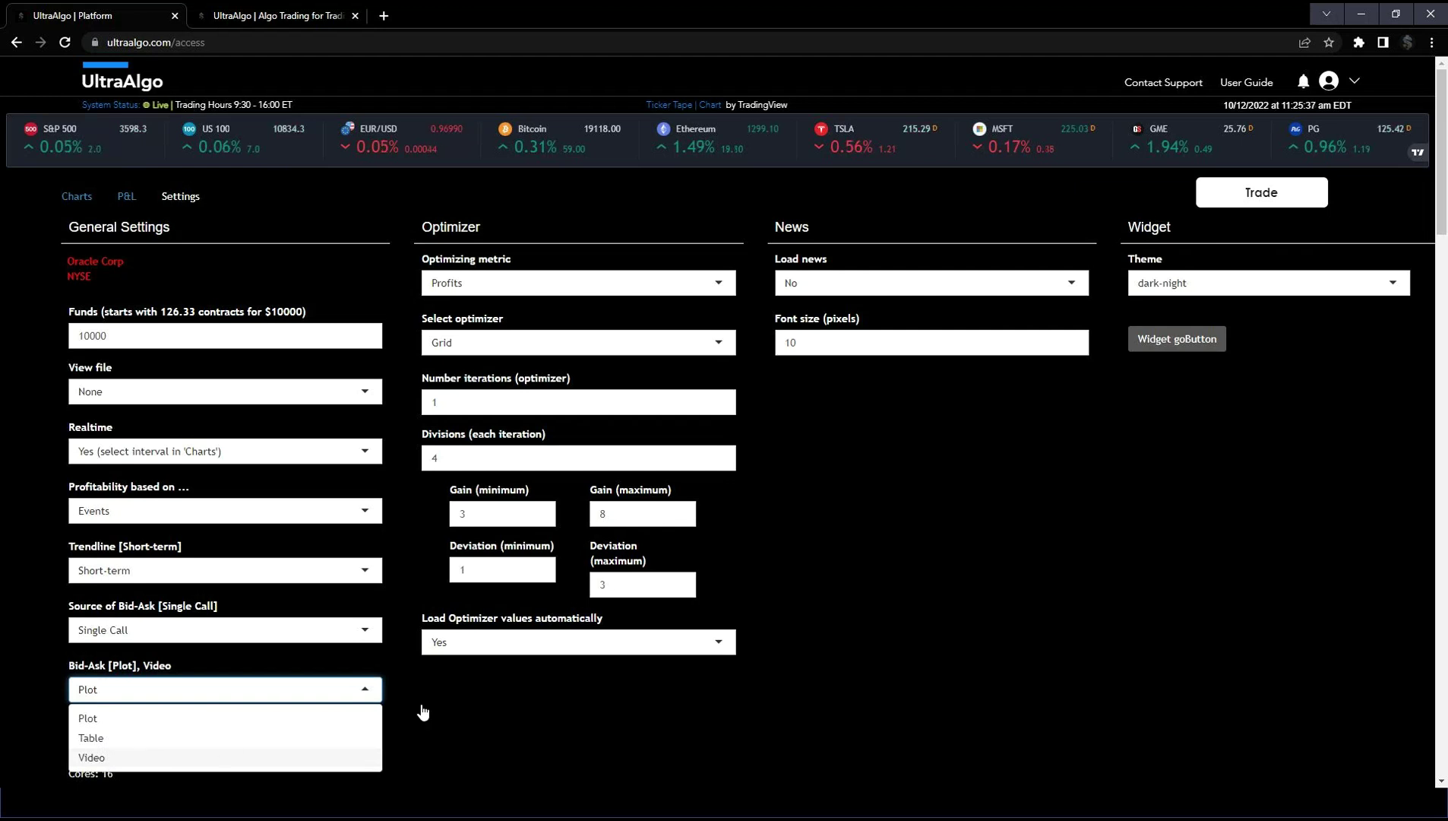
{"action": "left_click", "coordinate": [894, 511]}
{"action": "left_click", "coordinate": [77, 197]}
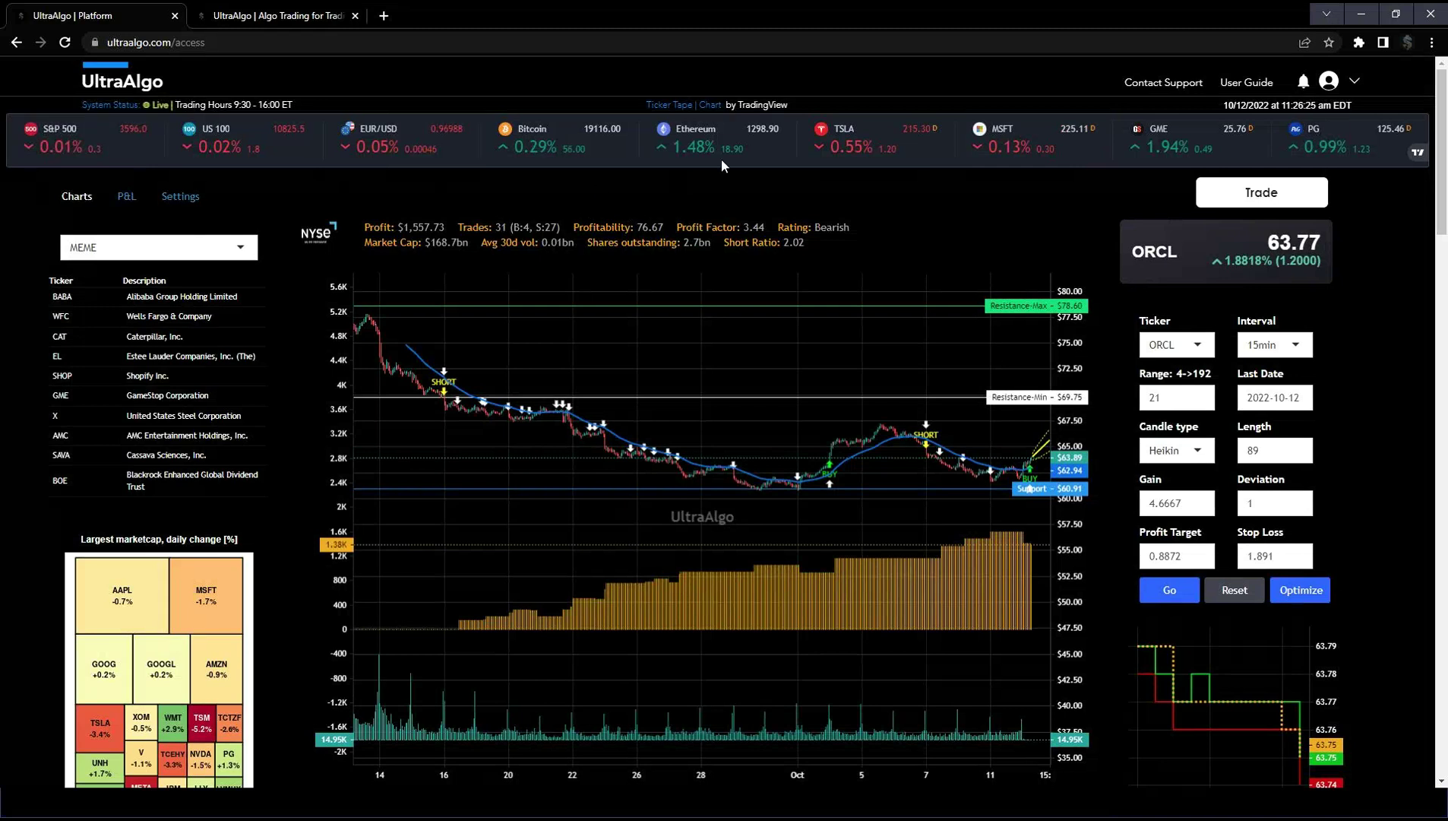
Step: Step through adding a Demo (Paper) broker account, then close Link Account to reach Asset Search
{"action": "left_click", "coordinate": [1276, 199]}
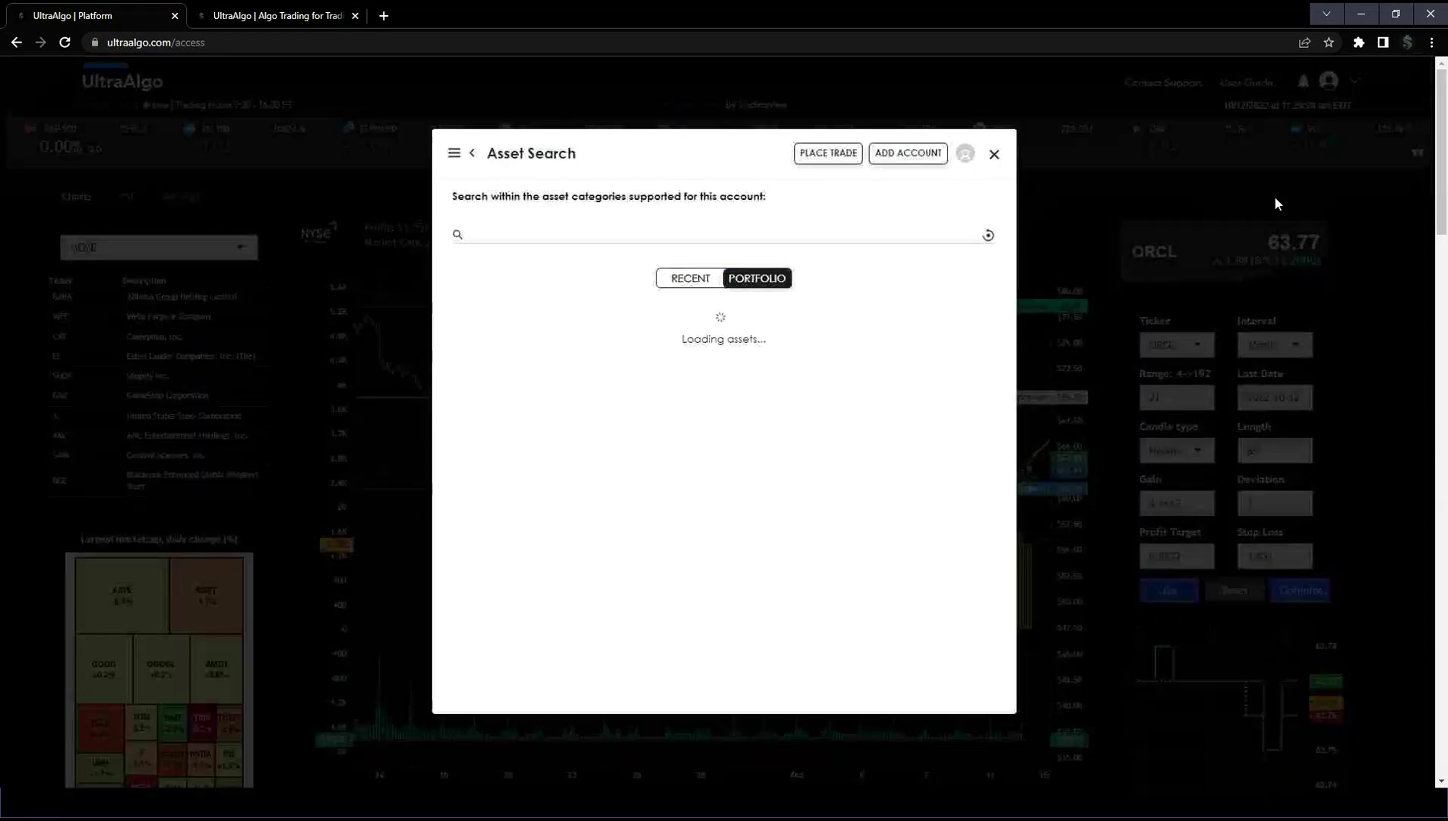
{"action": "left_click", "coordinate": [906, 157]}
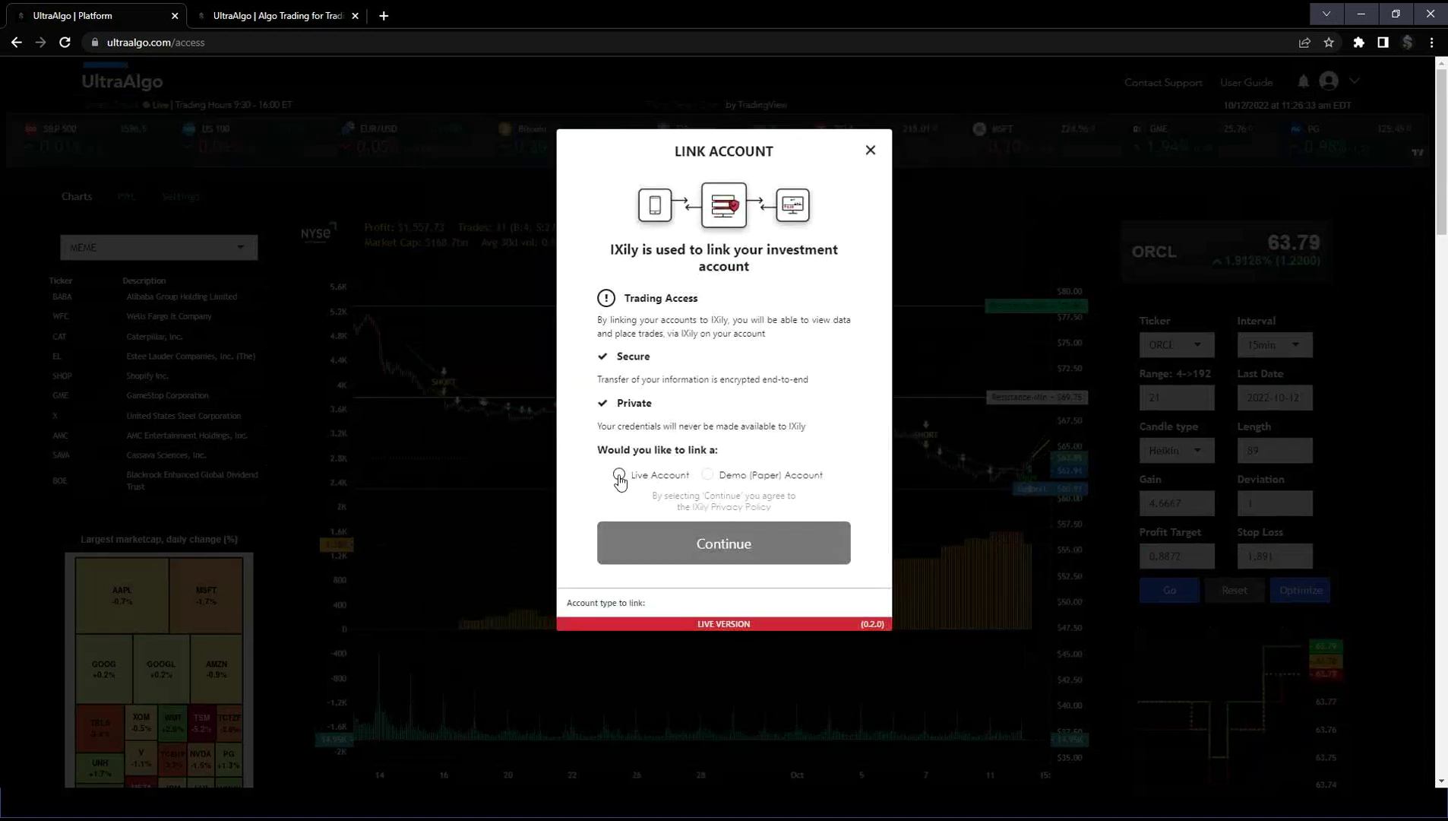
{"action": "left_click", "coordinate": [706, 473]}
{"action": "left_click", "coordinate": [712, 541]}
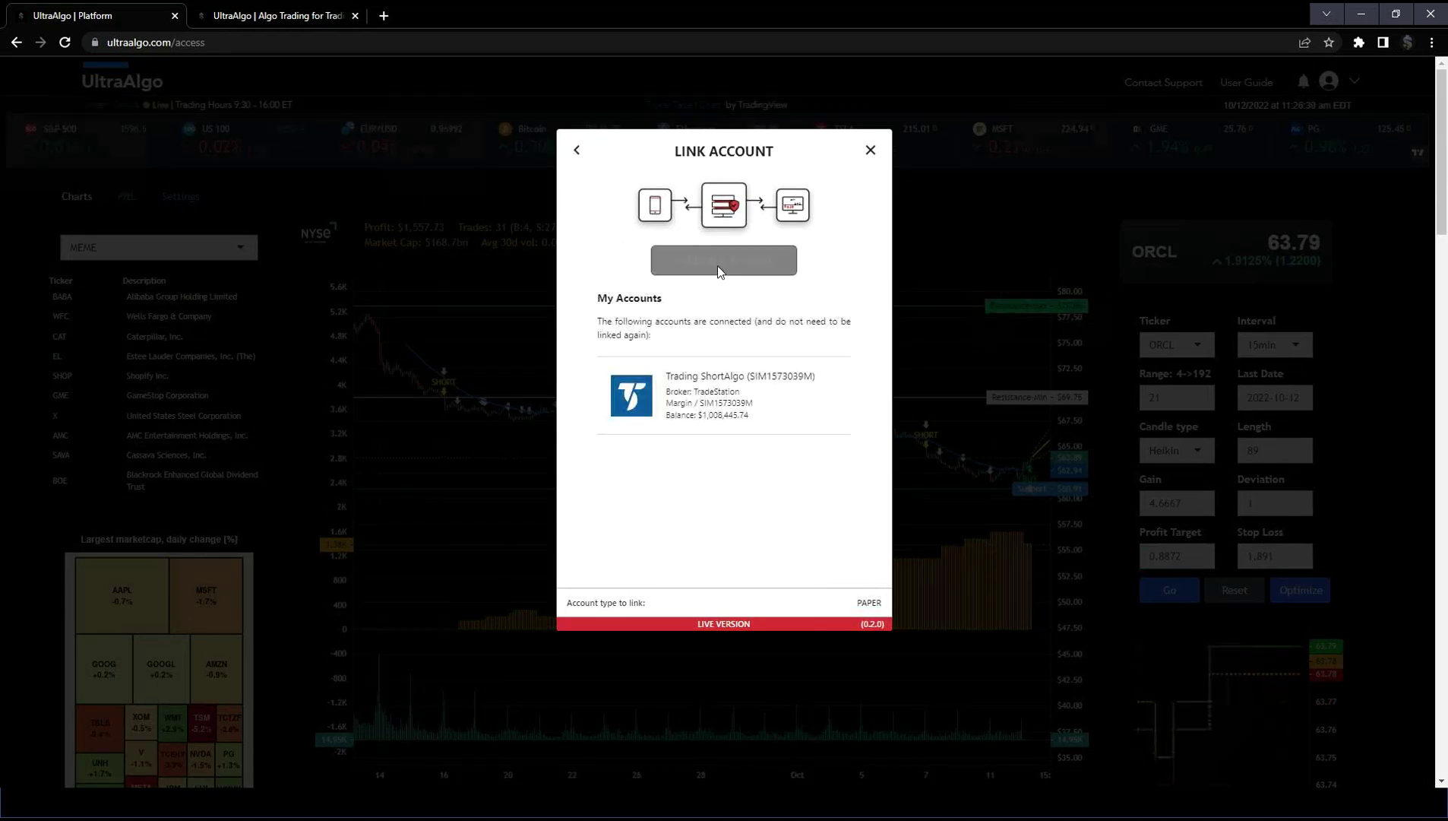
{"action": "left_click", "coordinate": [728, 268]}
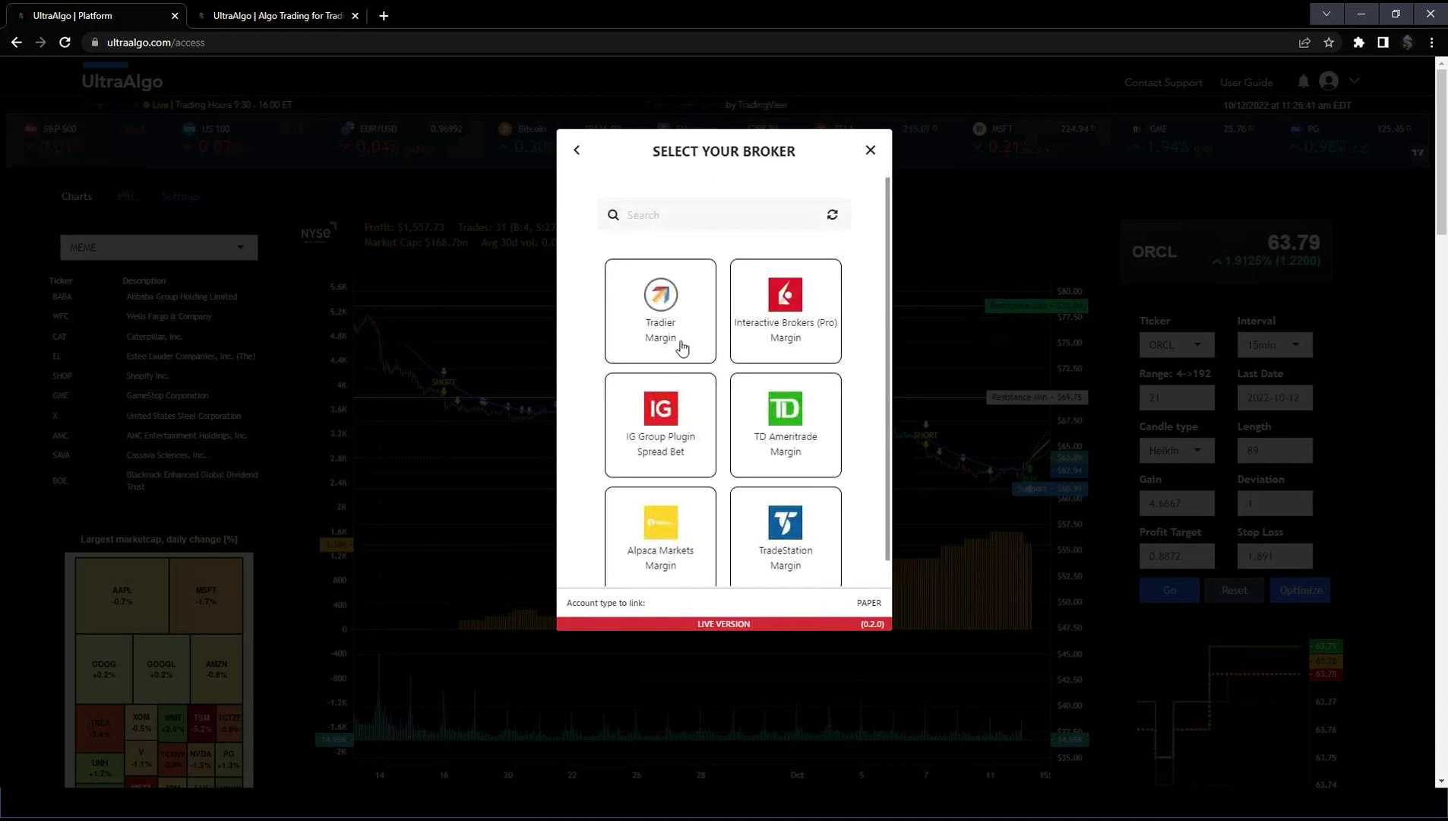
{"action": "scroll", "coordinate": [670, 357], "scroll_direction": "down", "scroll_amount": 1}
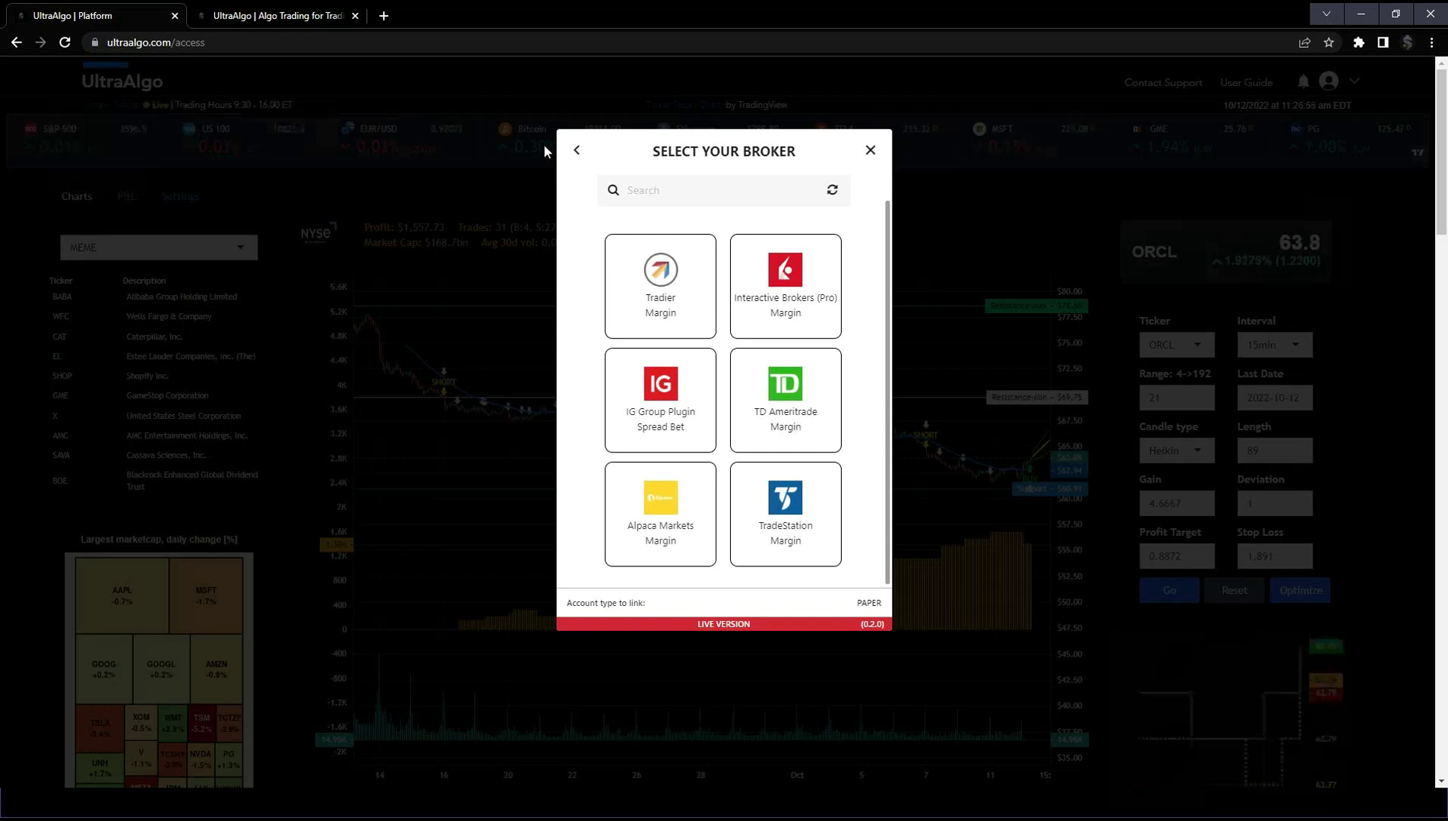
{"action": "left_click", "coordinate": [577, 151]}
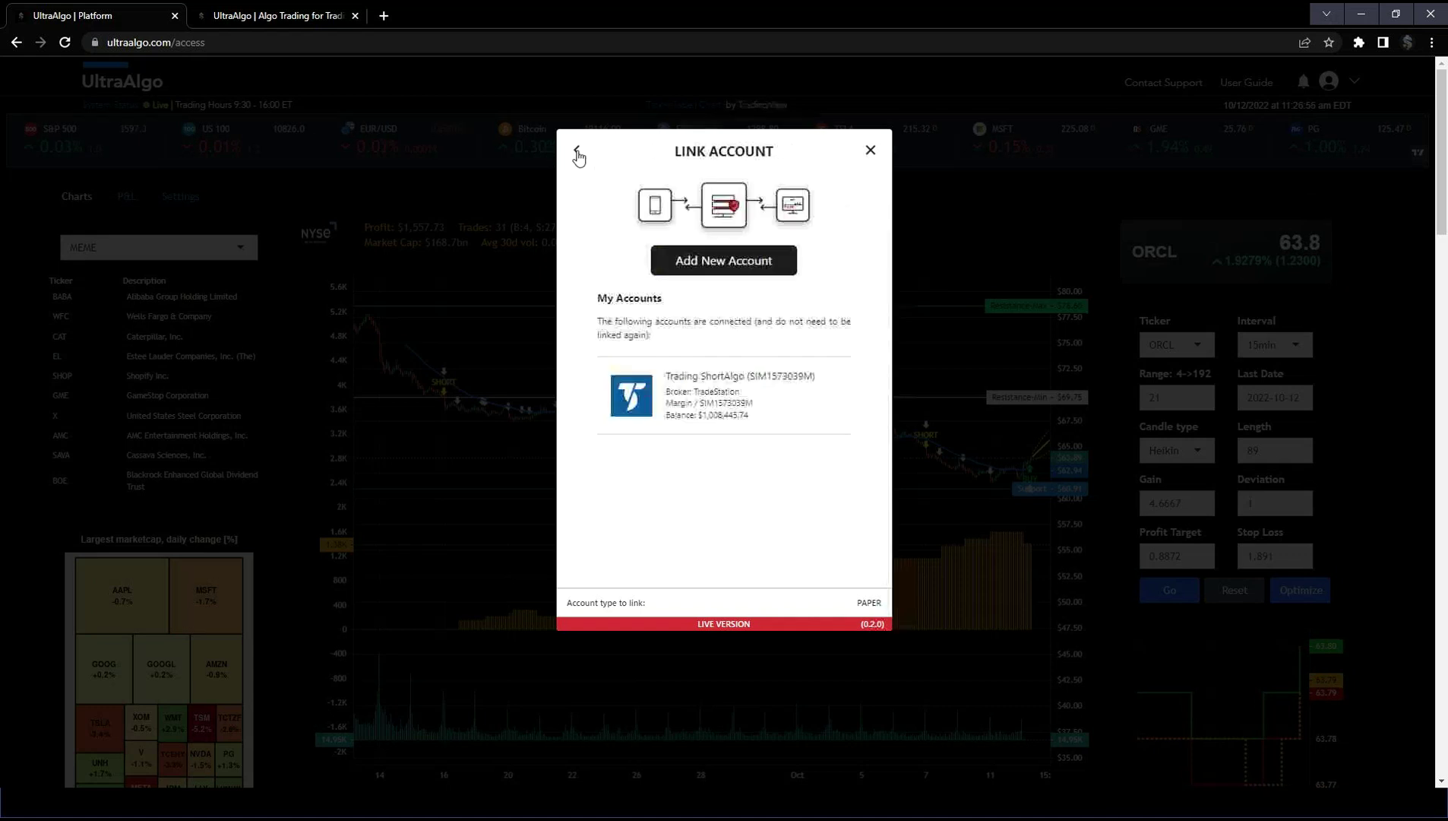
{"action": "left_click", "coordinate": [870, 150]}
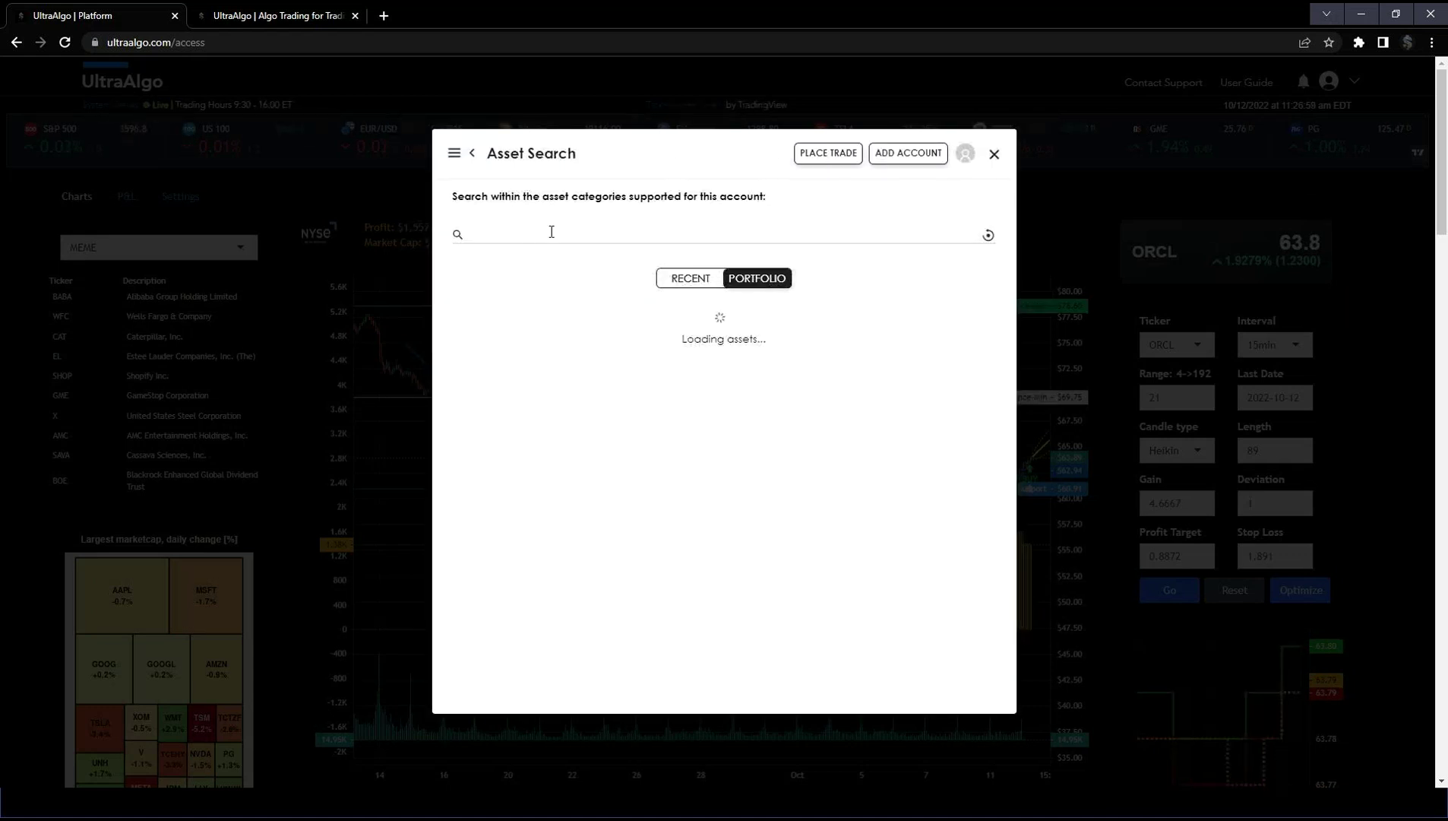
Step: Search 'ts', choose Tesla (TSLA) and set the BUY order Size to 10 shares (9068.5)
{"action": "type", "text": "tsla"}
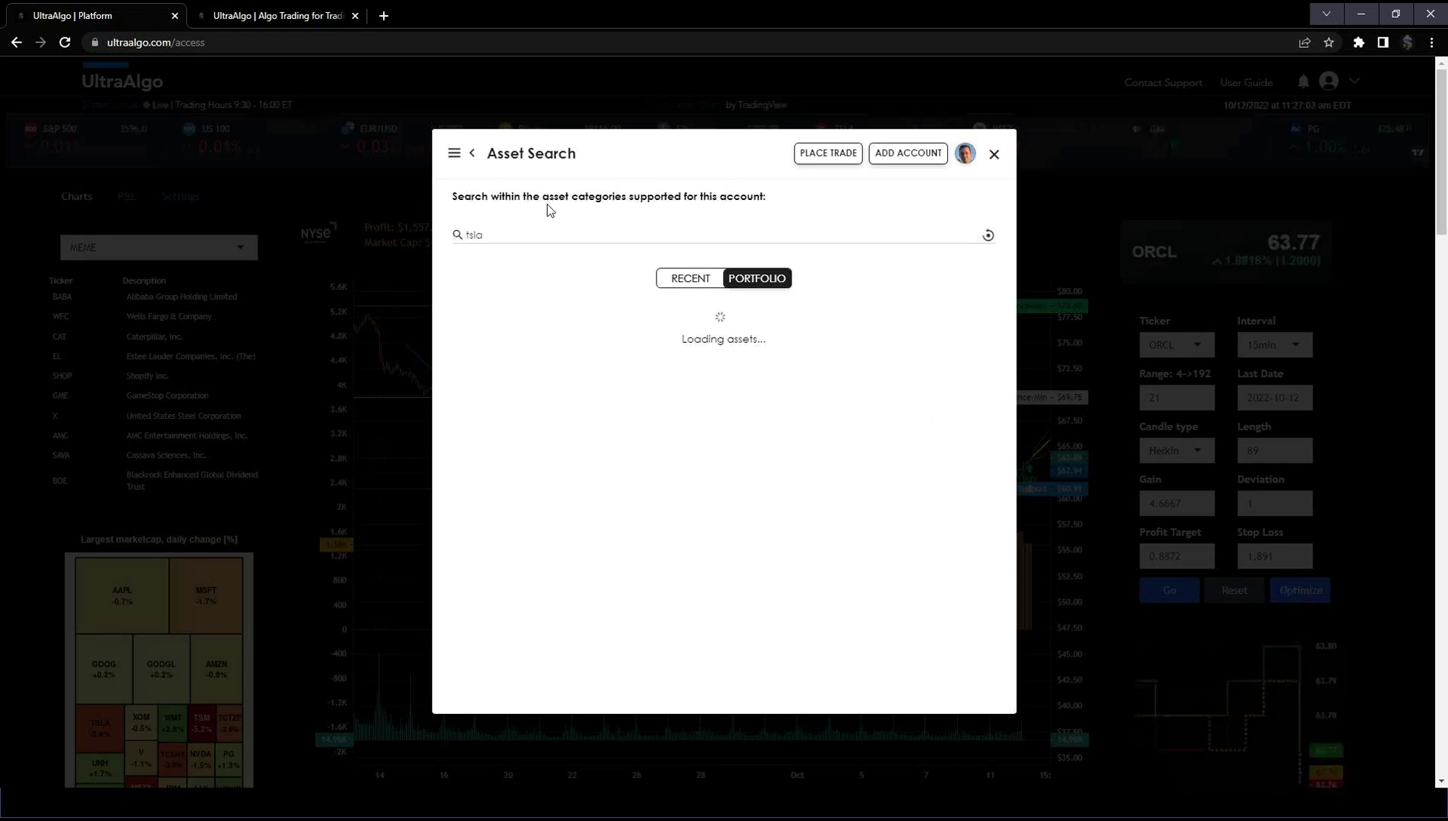
{"action": "left_click", "coordinate": [546, 321]}
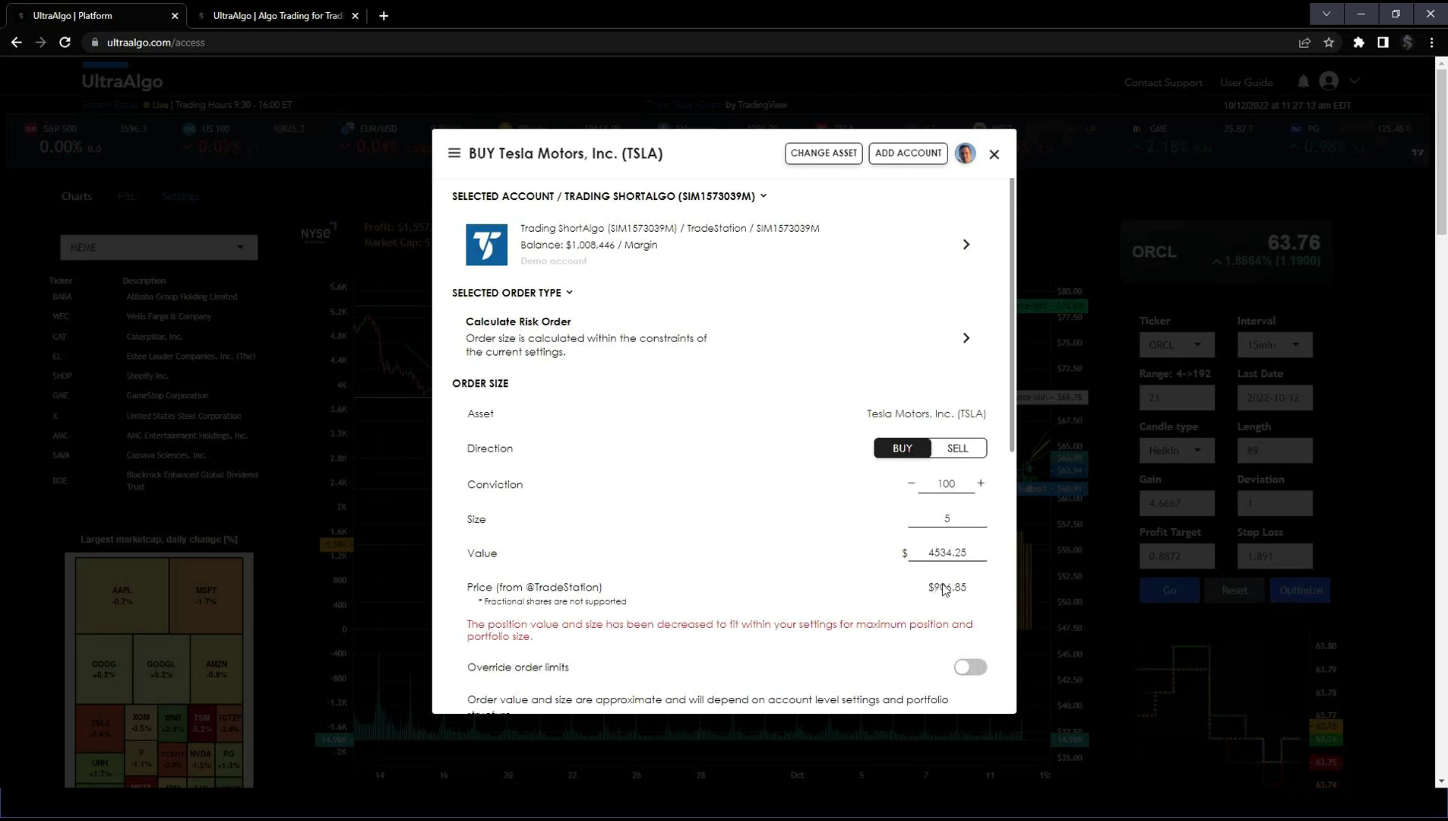
{"action": "double_click", "coordinate": [949, 520]}
{"action": "type", "text": "1"}
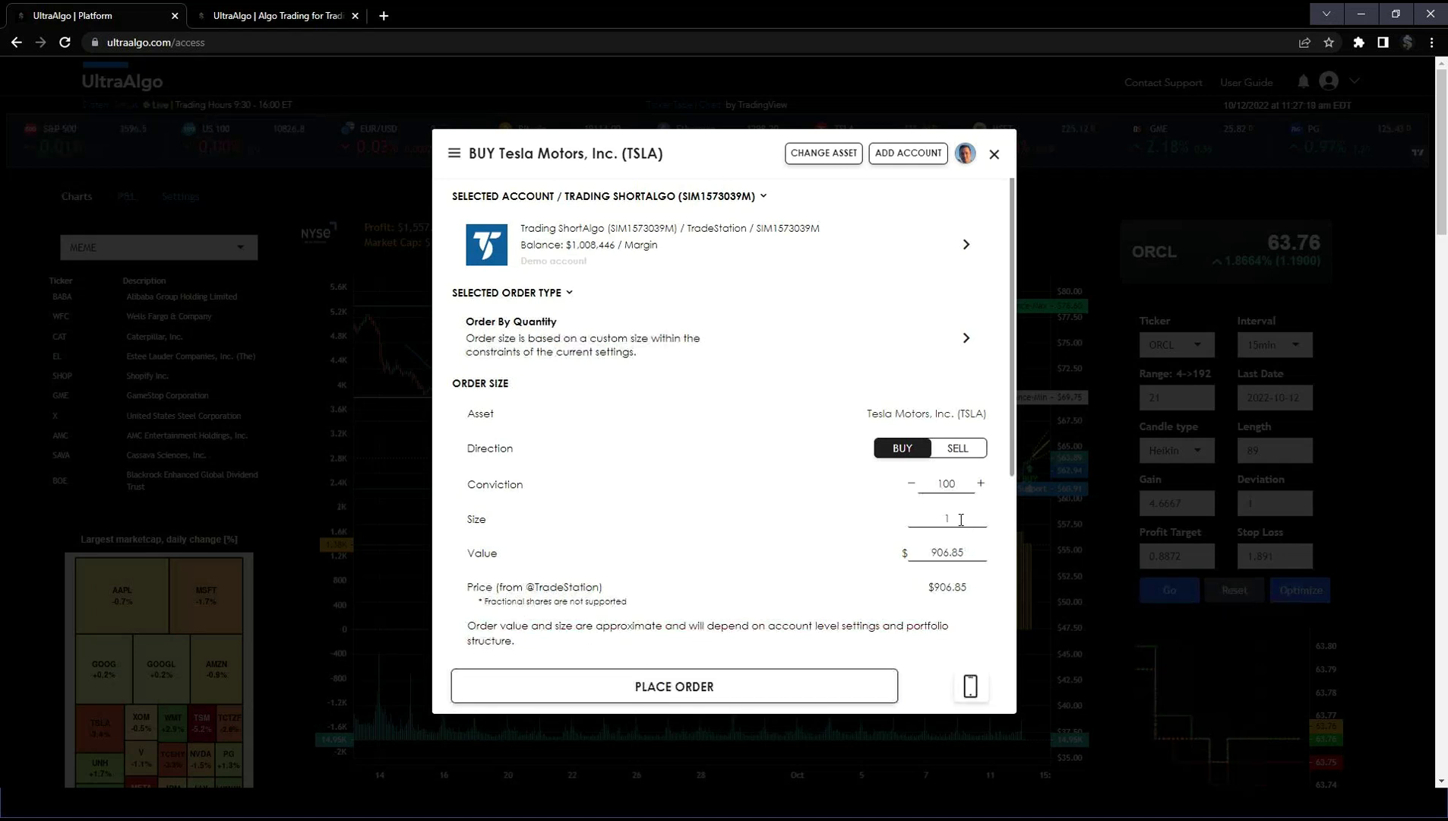
{"action": "left_click_drag", "start_coordinate": [962, 520], "coordinate": [936, 515]}
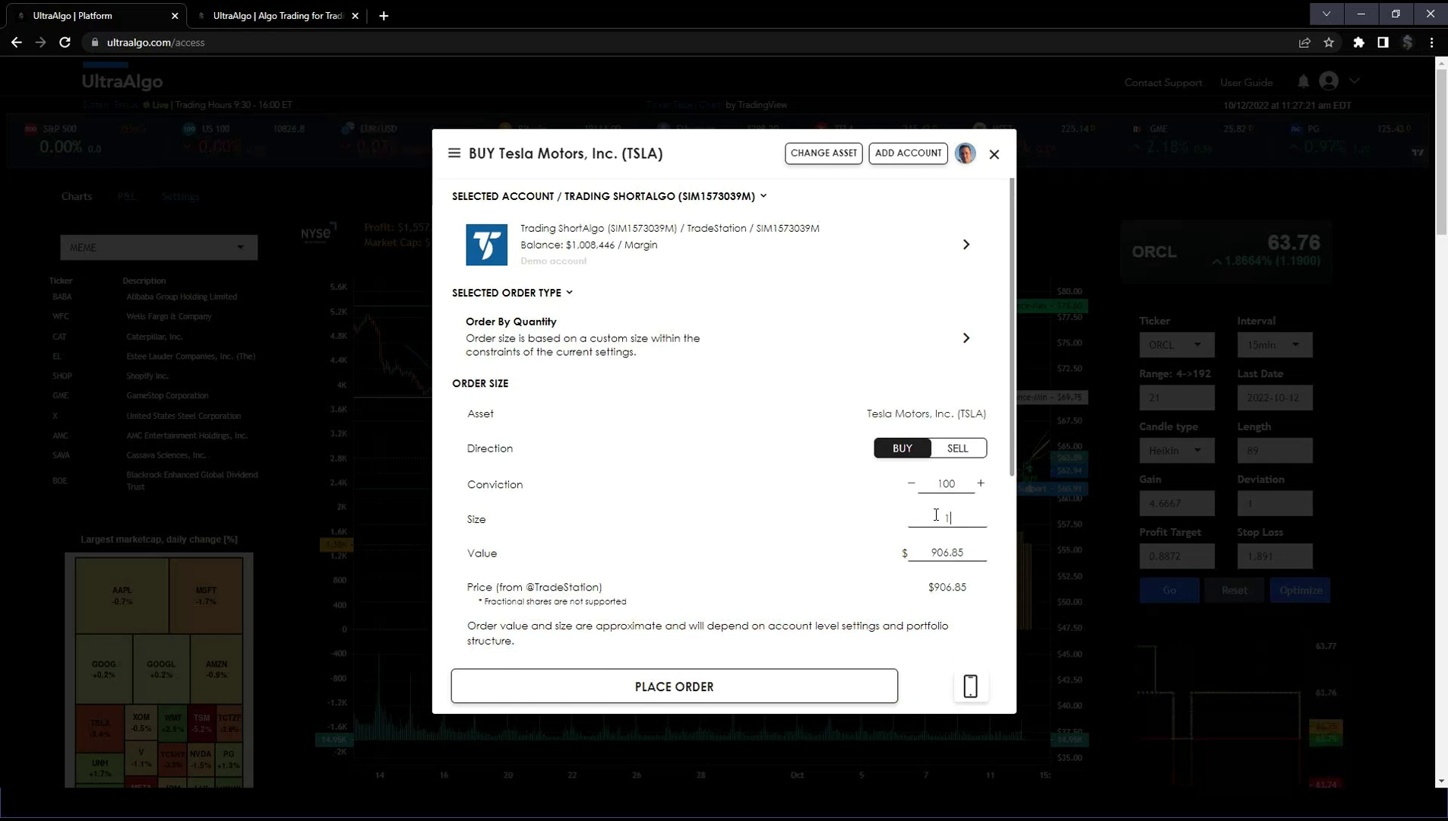
{"action": "type", "text": "10"}
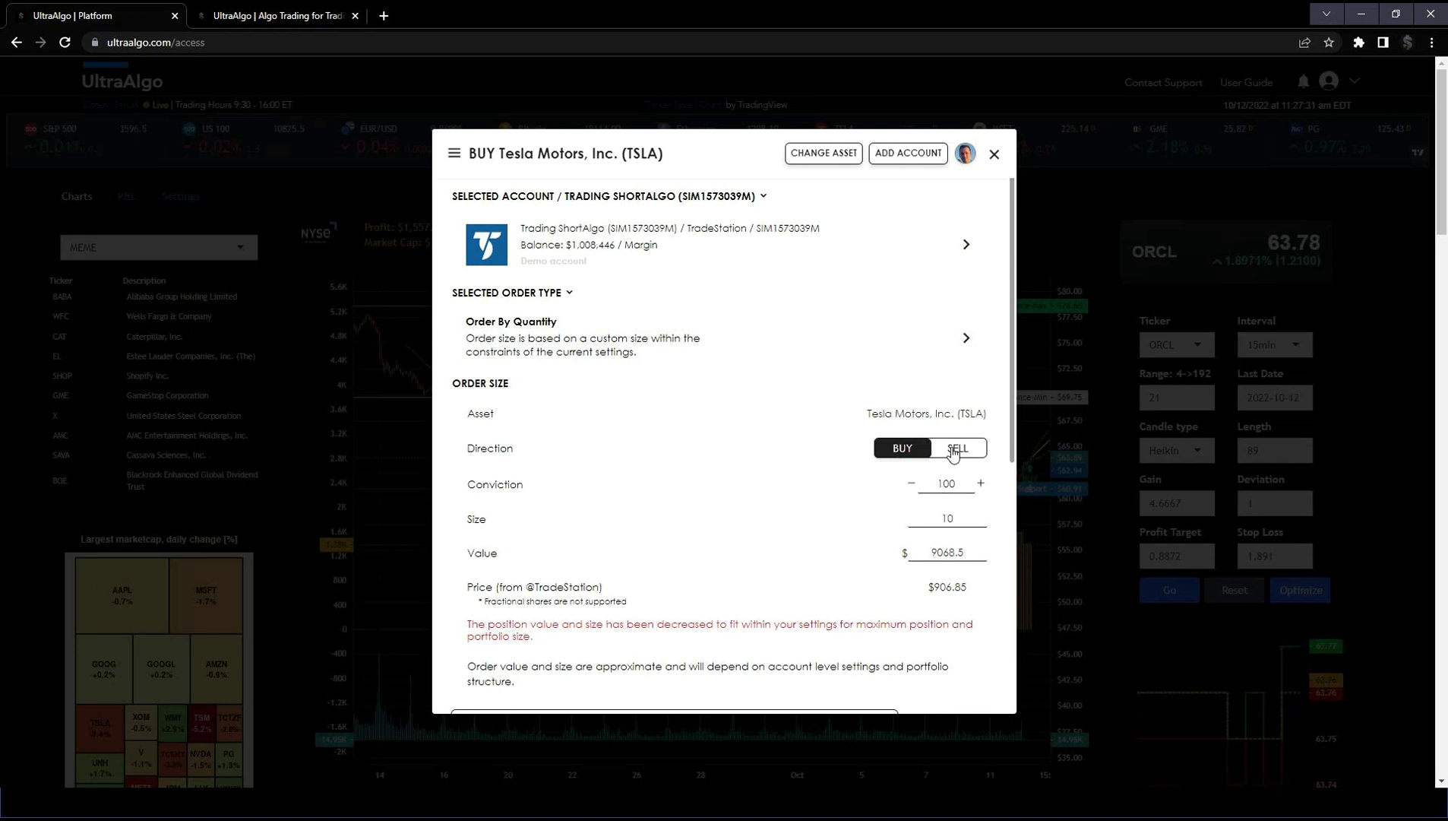
{"action": "scroll", "coordinate": [825, 498], "scroll_direction": "down", "scroll_amount": 5}
{"action": "scroll", "coordinate": [828, 500], "scroll_direction": "up", "scroll_amount": 4}
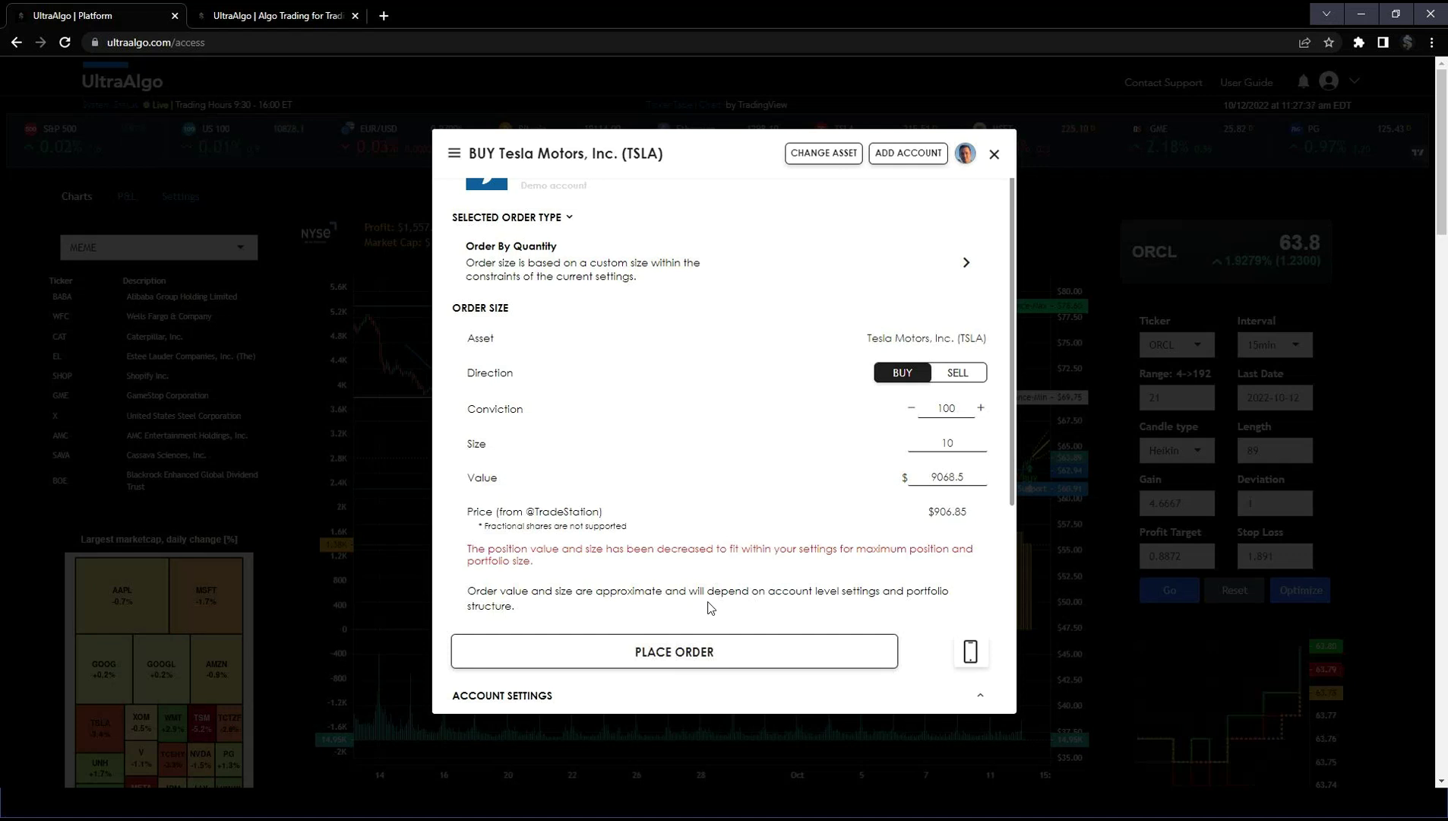
{"action": "scroll", "coordinate": [763, 573], "scroll_direction": "down", "scroll_amount": 5}
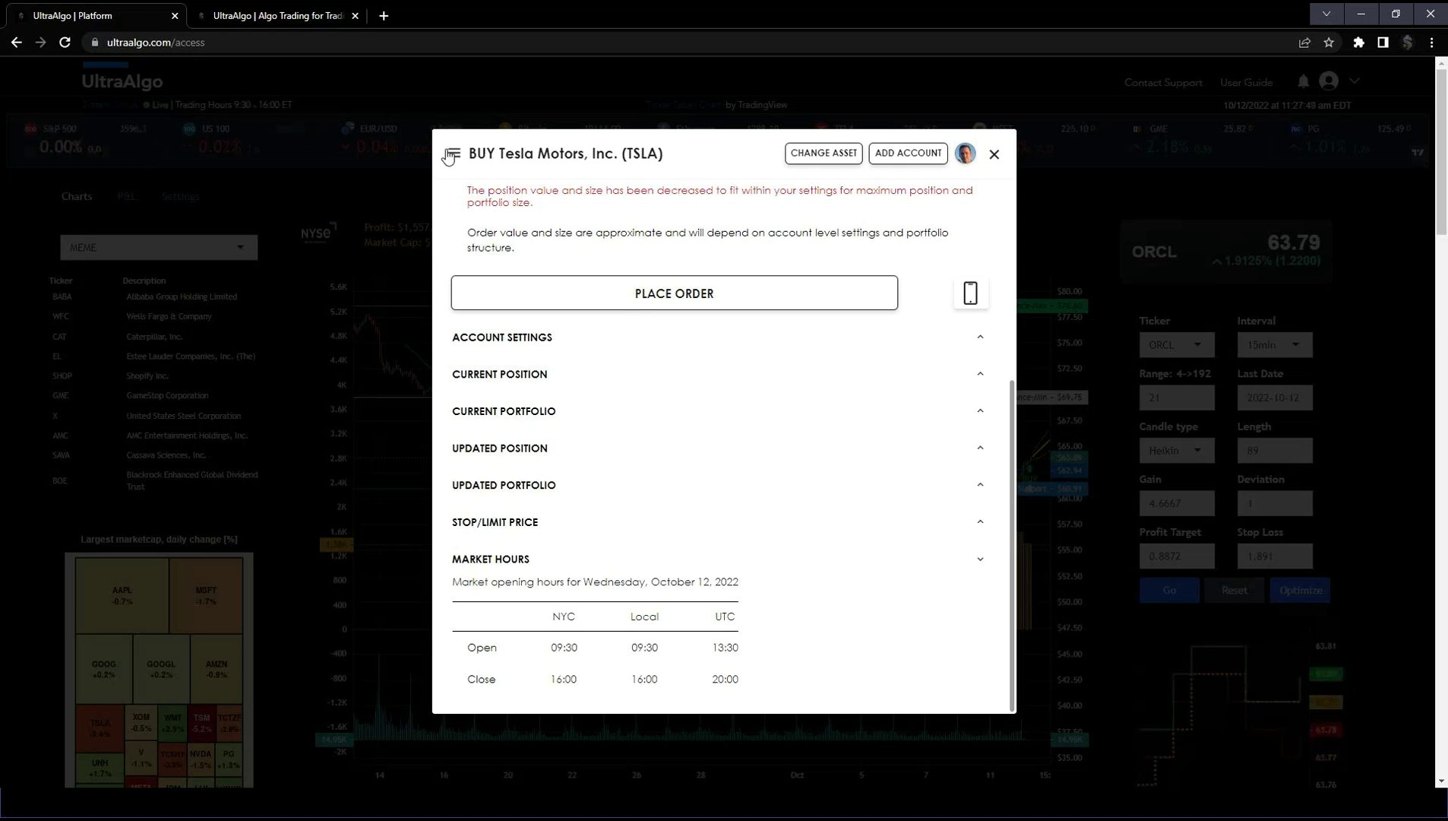
Step: Discard the TSLA buy order unplaced and bring the stock screener's 5467 market-cap-ranked matches into view
{"action": "left_click", "coordinate": [994, 156]}
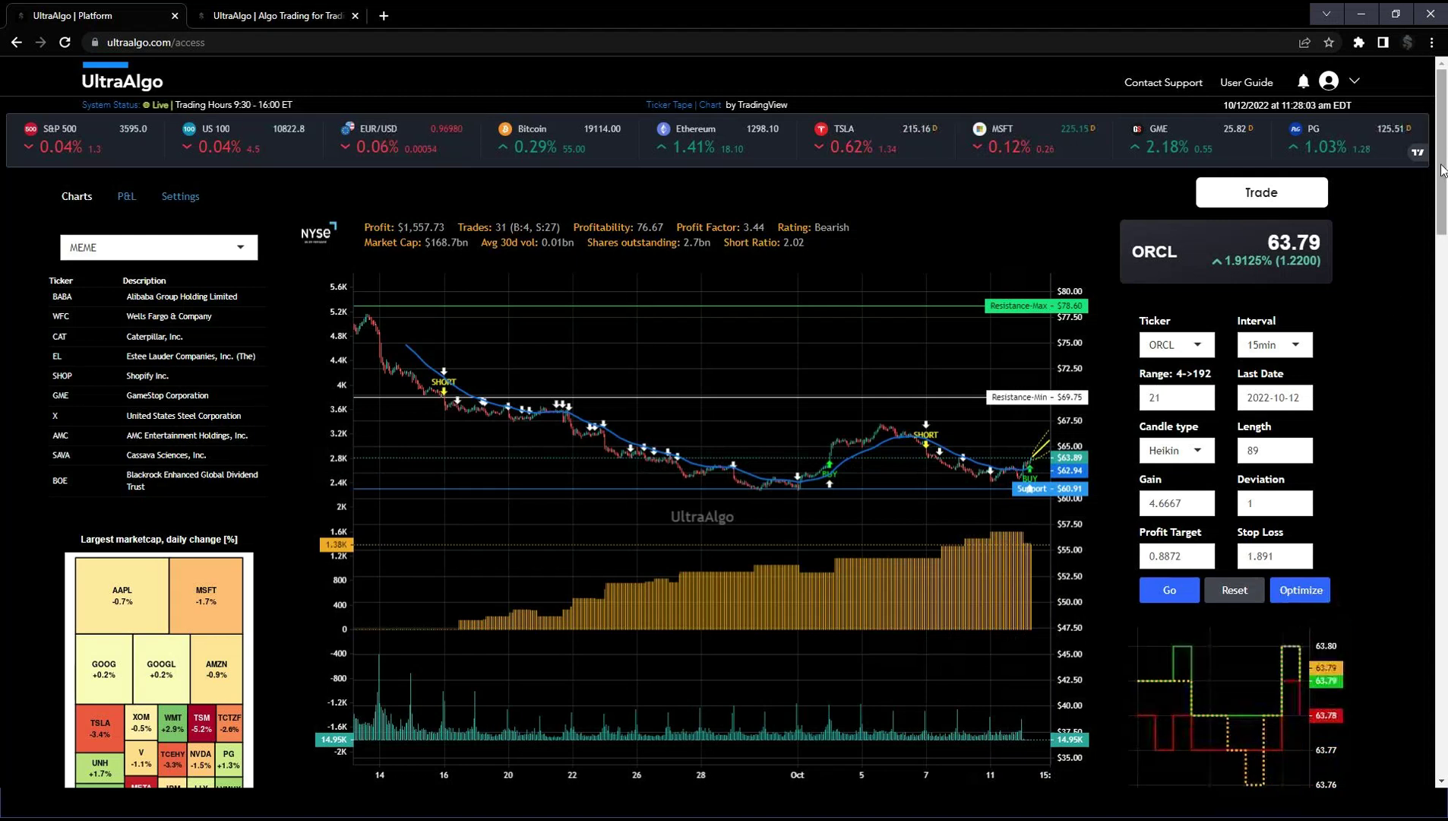
{"action": "scroll", "coordinate": [1446, 378], "scroll_direction": "down", "scroll_amount": 1}
{"action": "scroll", "coordinate": [1445, 378], "scroll_direction": "down", "scroll_amount": 20}
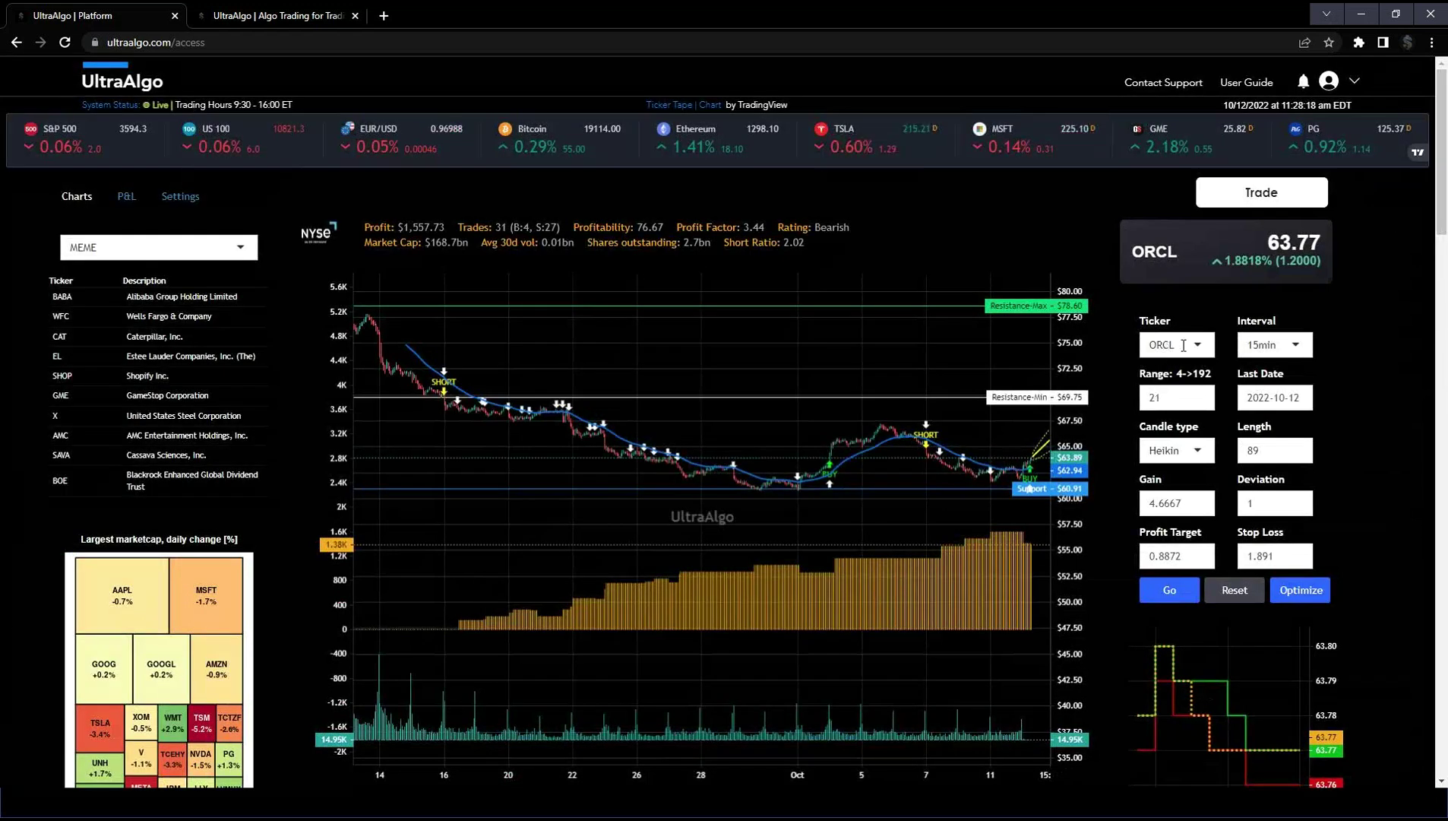
Step: Browse the trade-alert sector list, keep Communications selected, and return to the ORCL 15min chart
{"action": "left_click", "coordinate": [1172, 345]}
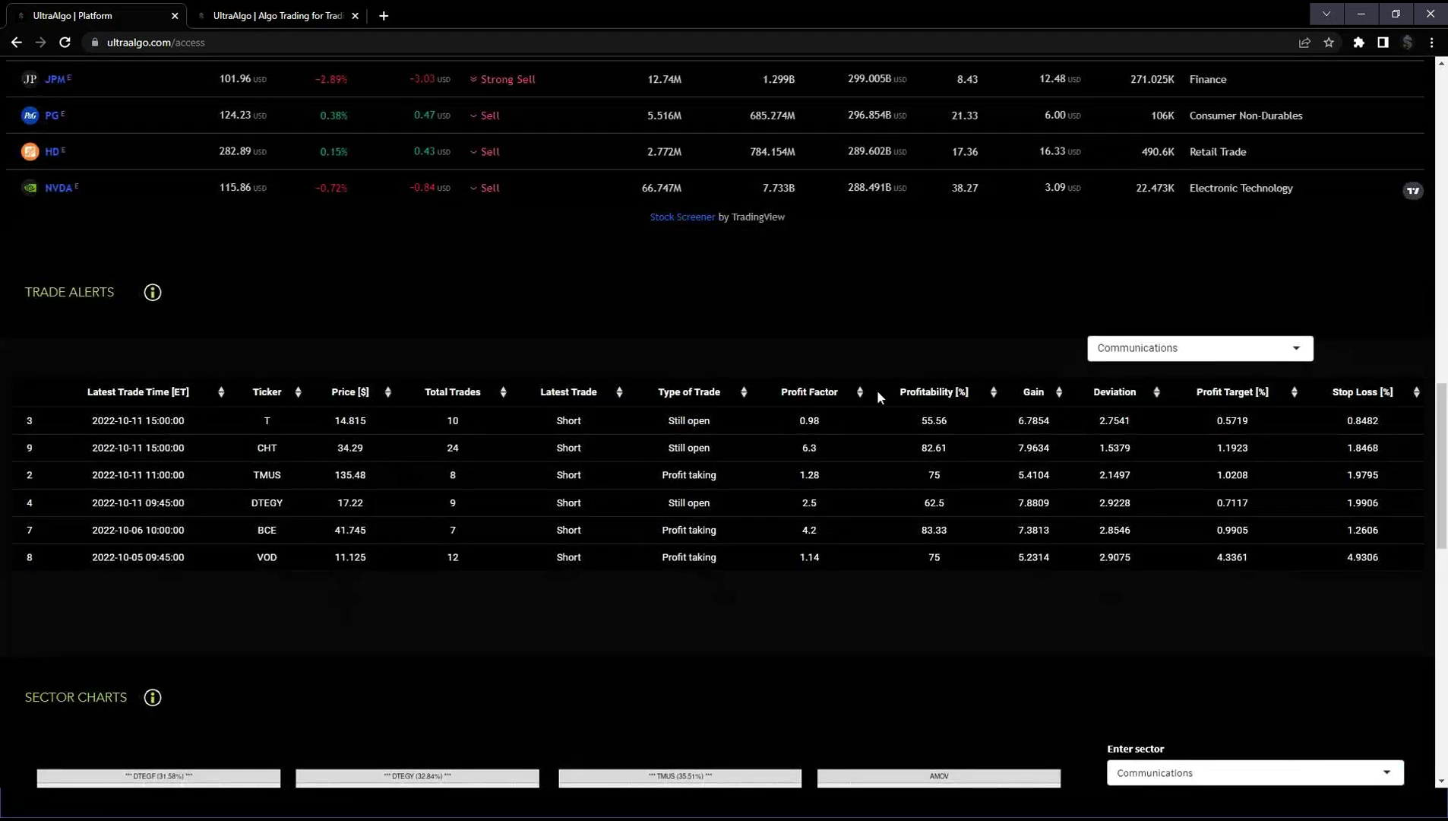
{"action": "left_click", "coordinate": [1177, 352]}
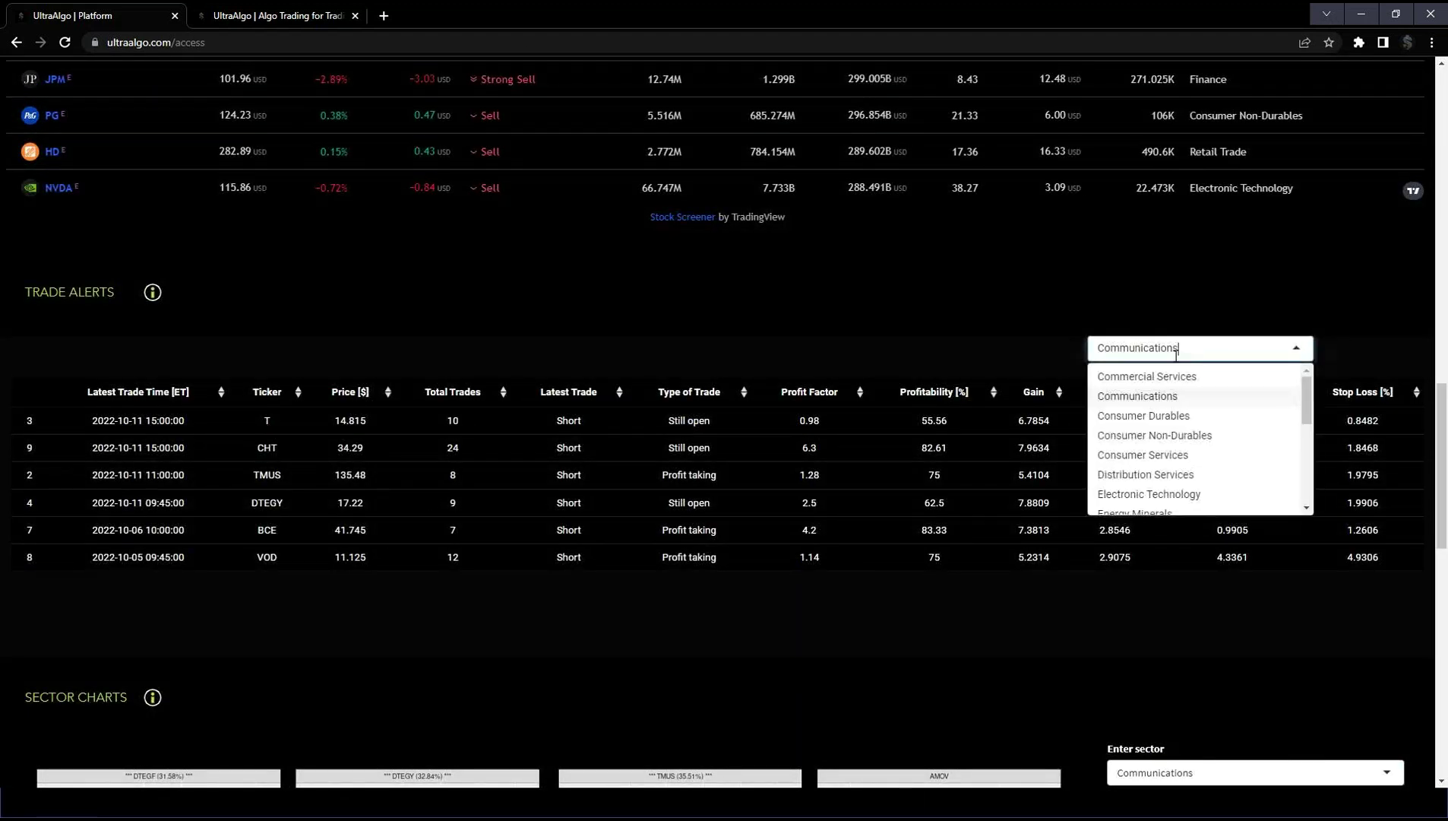
{"action": "scroll", "coordinate": [1196, 459], "scroll_direction": "down", "scroll_amount": 5}
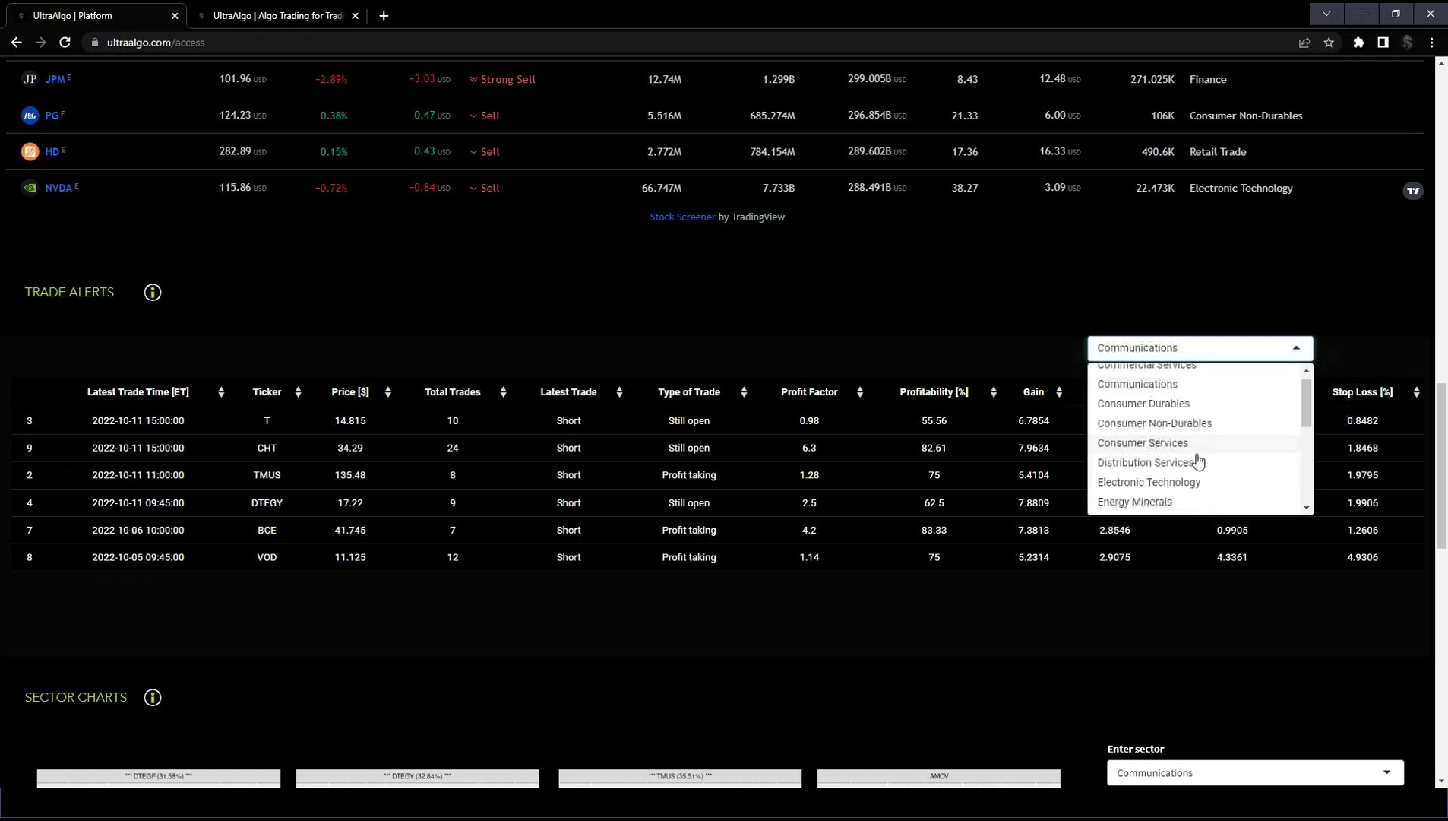
{"action": "left_click", "coordinate": [930, 688]}
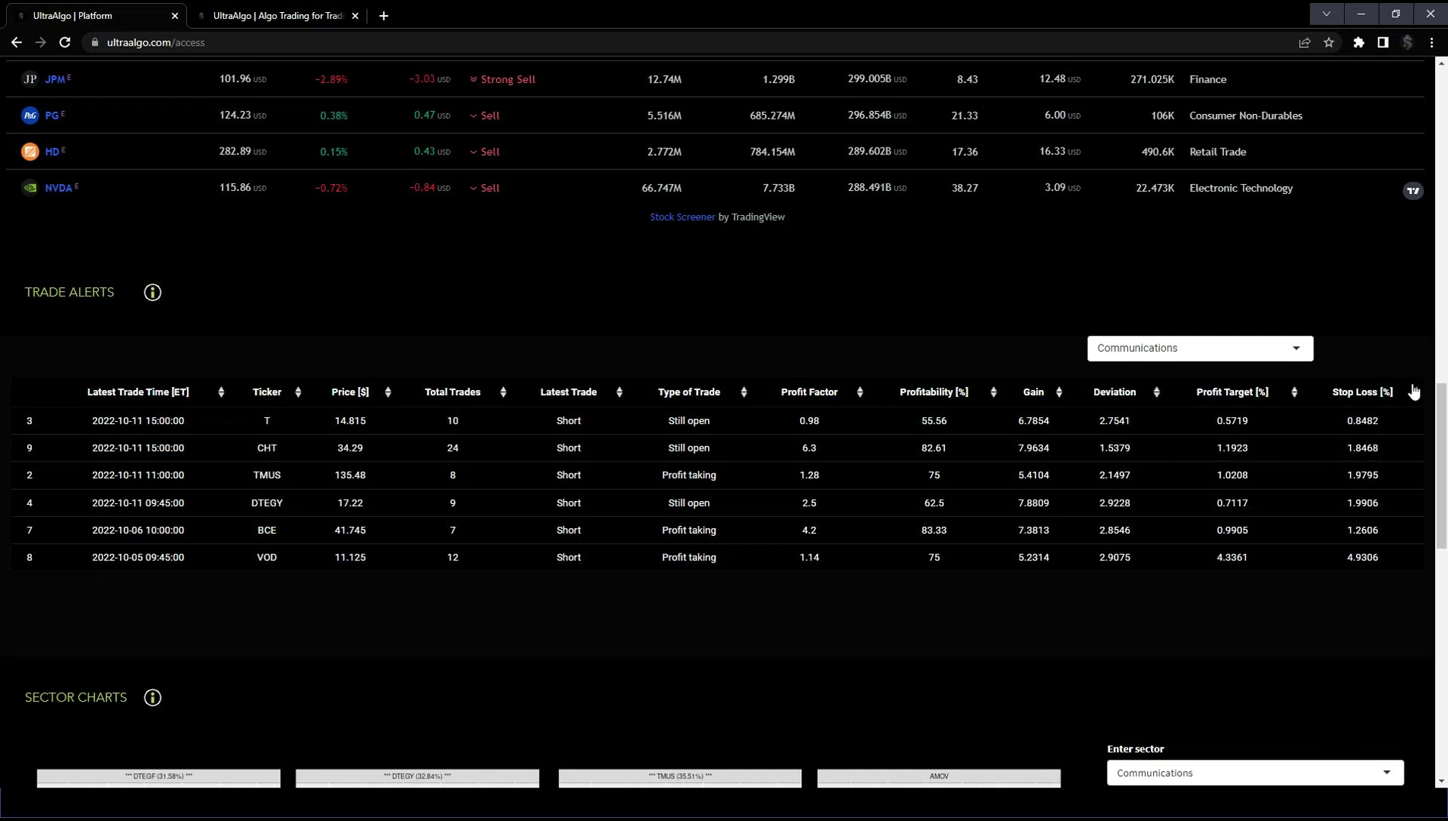
{"action": "scroll", "coordinate": [1421, 342], "scroll_direction": "up", "scroll_amount": 15}
{"action": "scroll", "coordinate": [1406, 342], "scroll_direction": "up", "scroll_amount": 4}
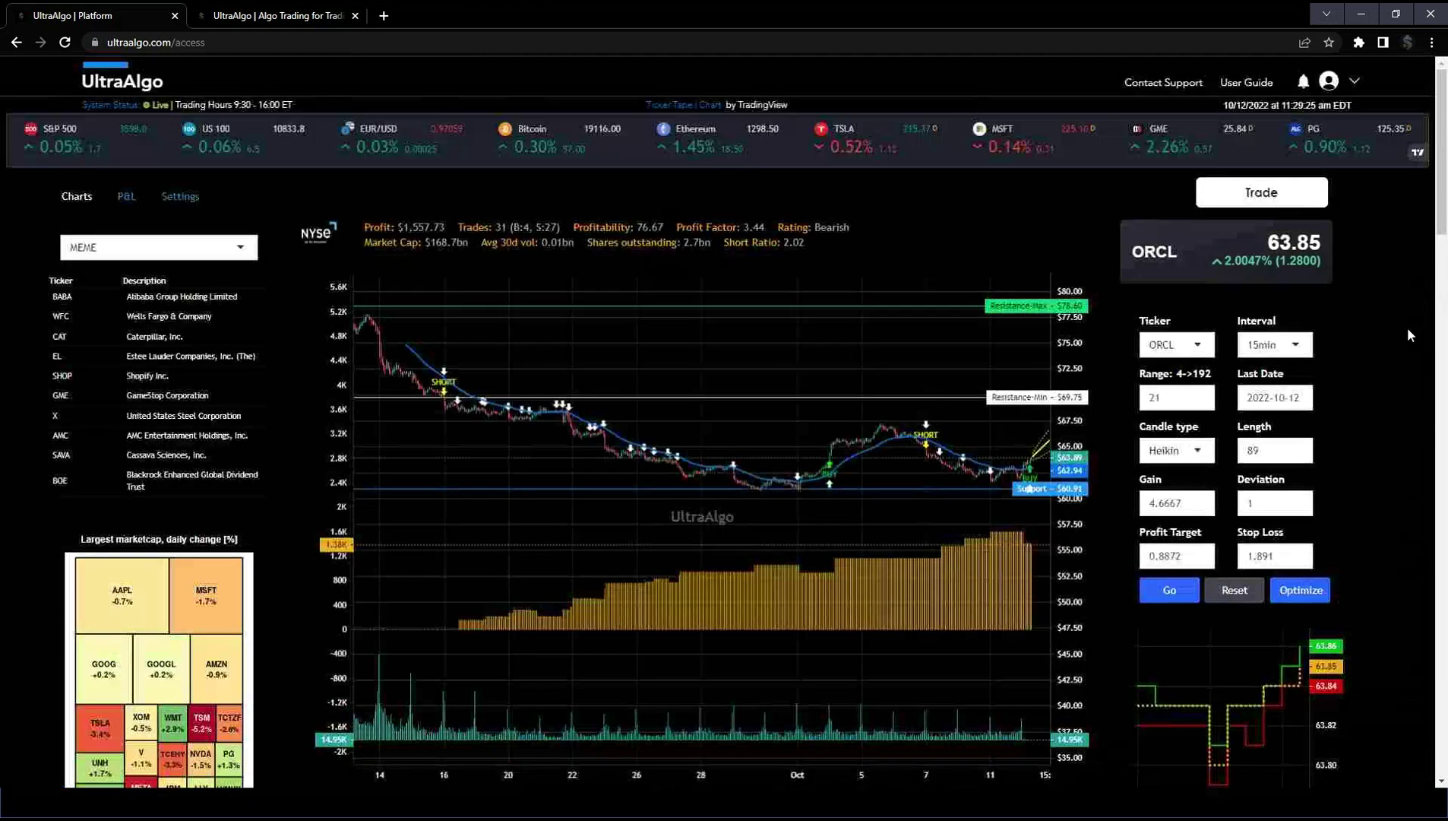
{"action": "left_click", "coordinate": [1177, 345]}
{"action": "left_click", "coordinate": [1341, 492]}
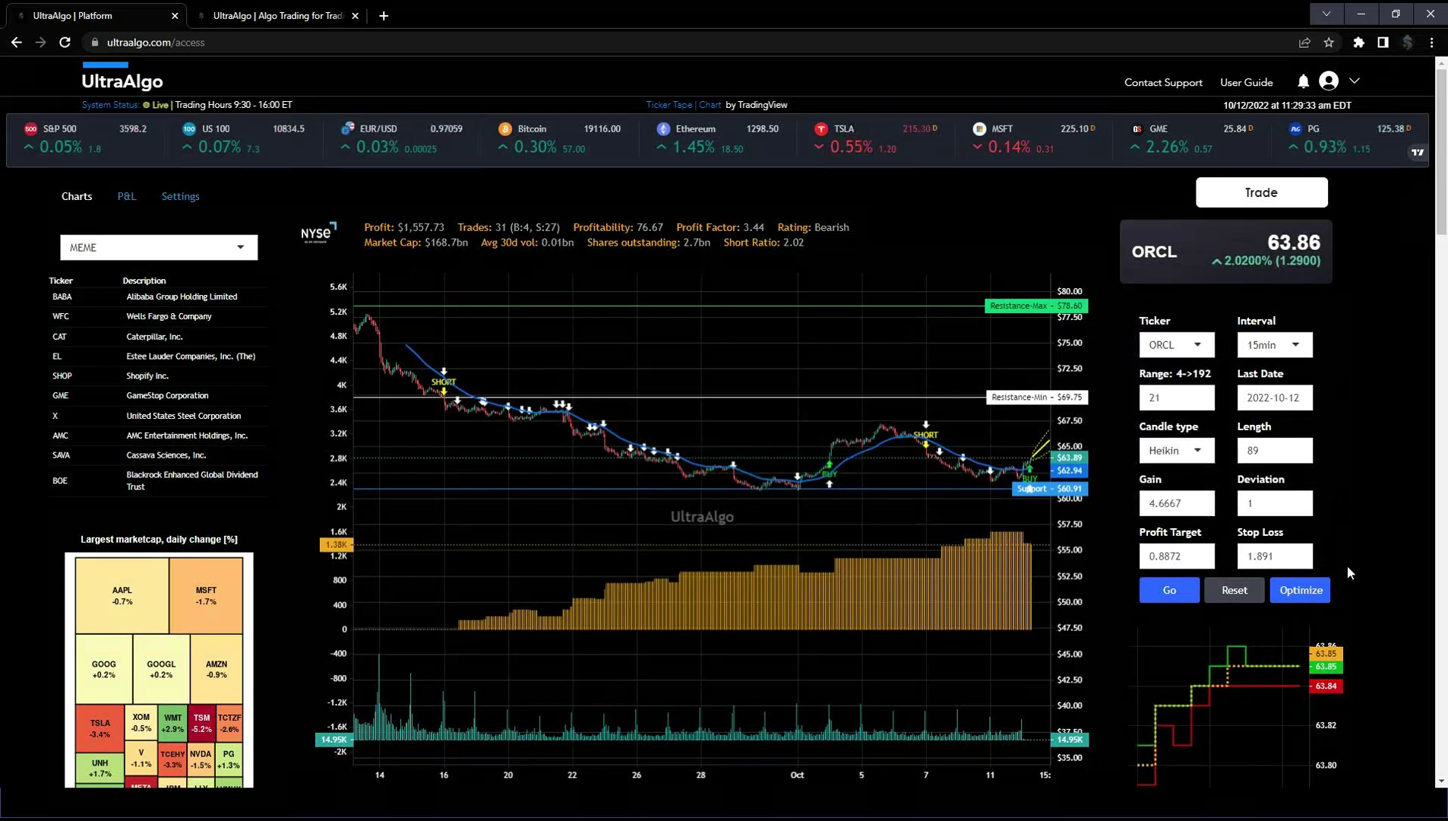
{"action": "left_click", "coordinate": [182, 198]}
{"action": "left_click", "coordinate": [568, 343]}
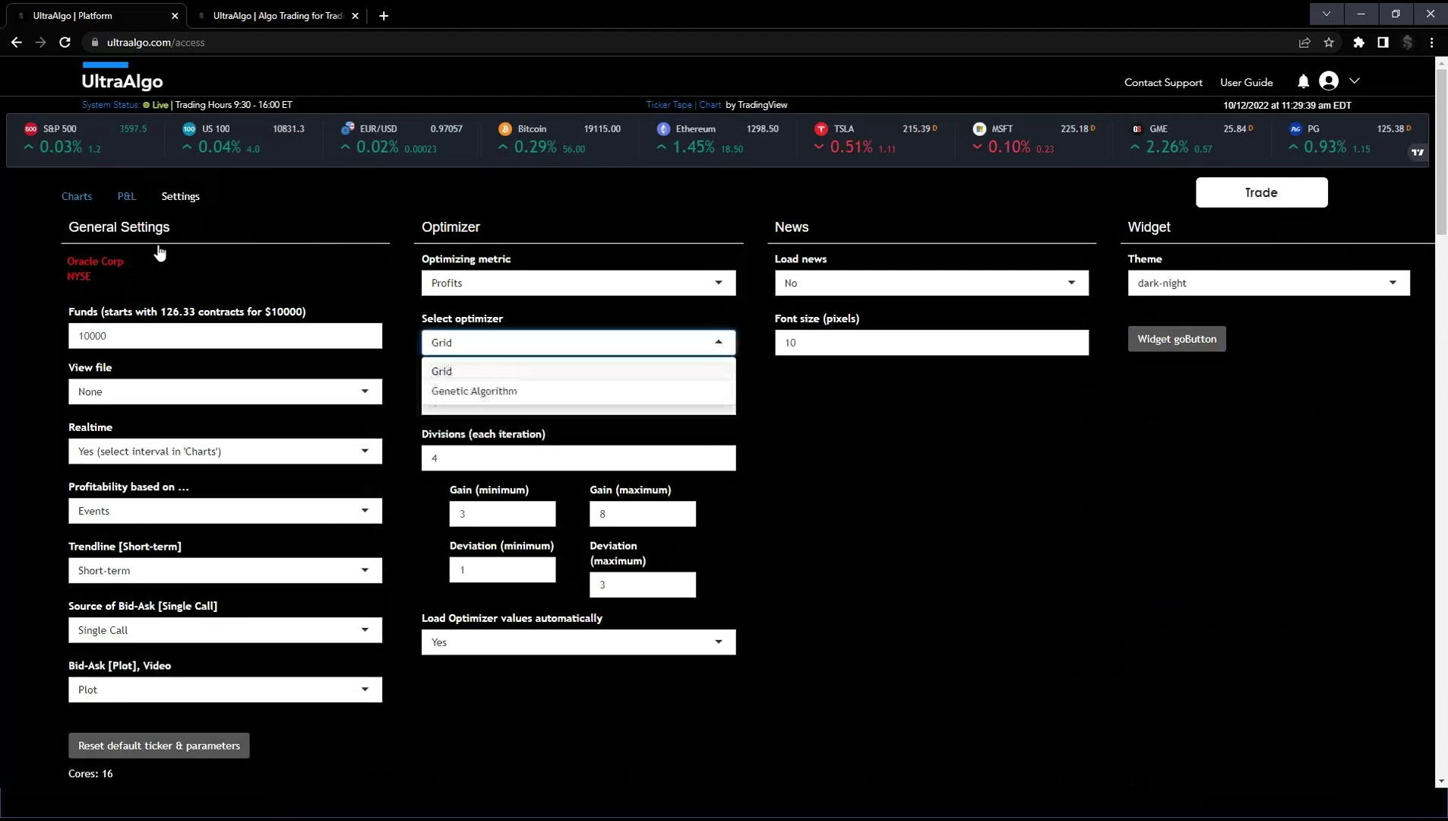
{"action": "left_click", "coordinate": [76, 196]}
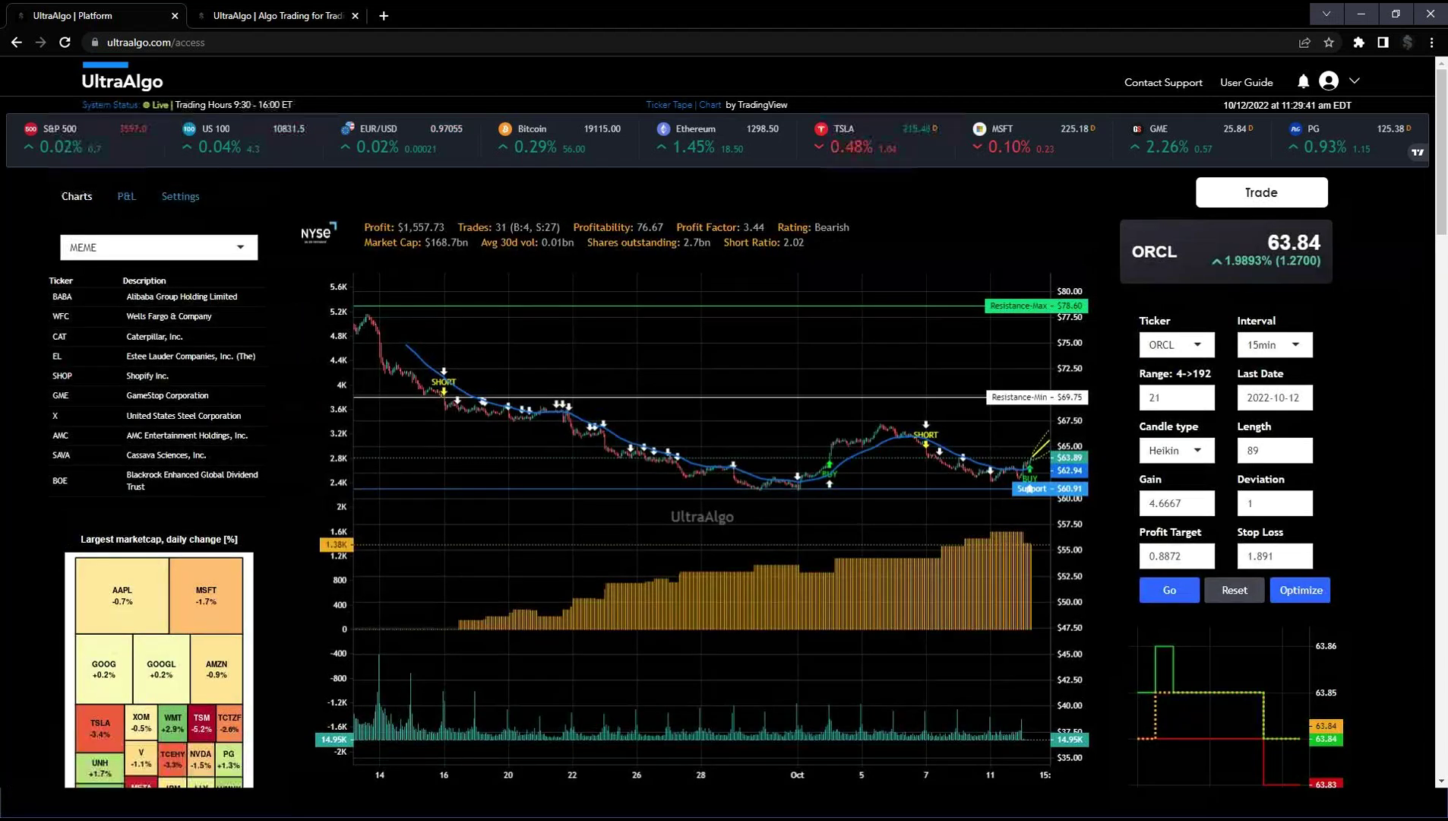